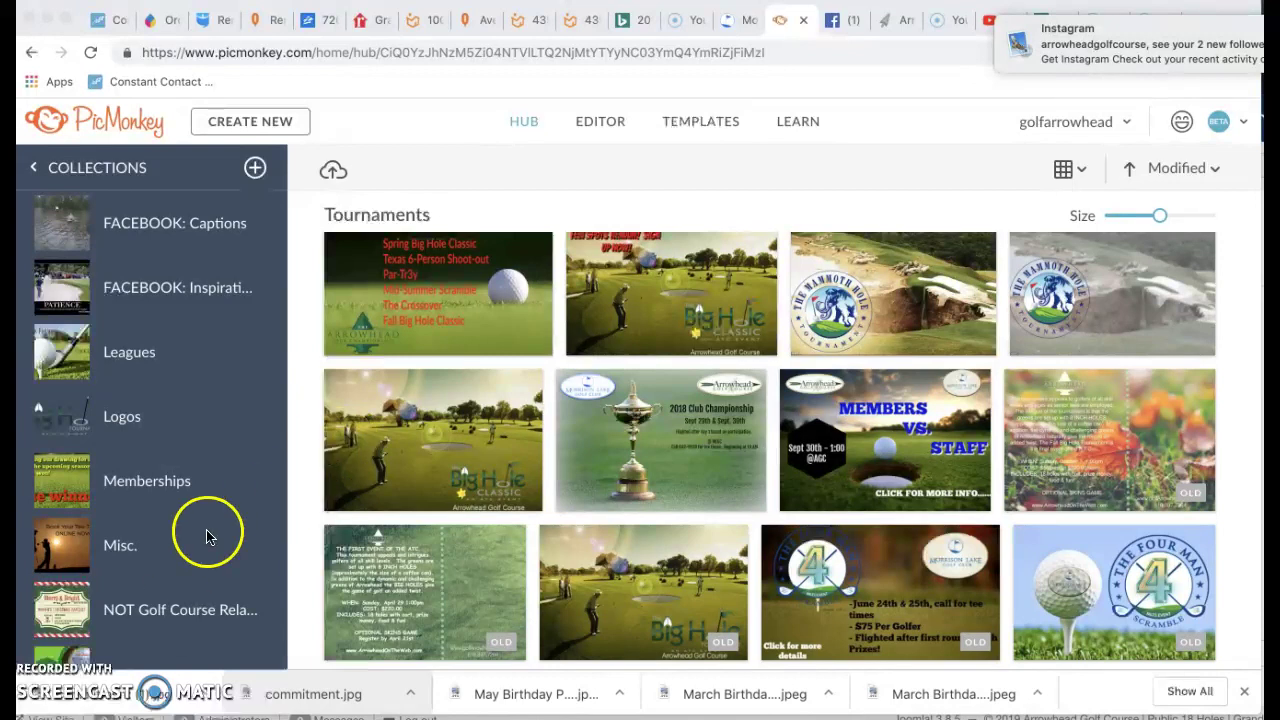
Step: Check the Spring Big Hole Classic's date in the ATC schedule on the golf course website and return to PicMonkey's Tournaments collection
click(830, 22)
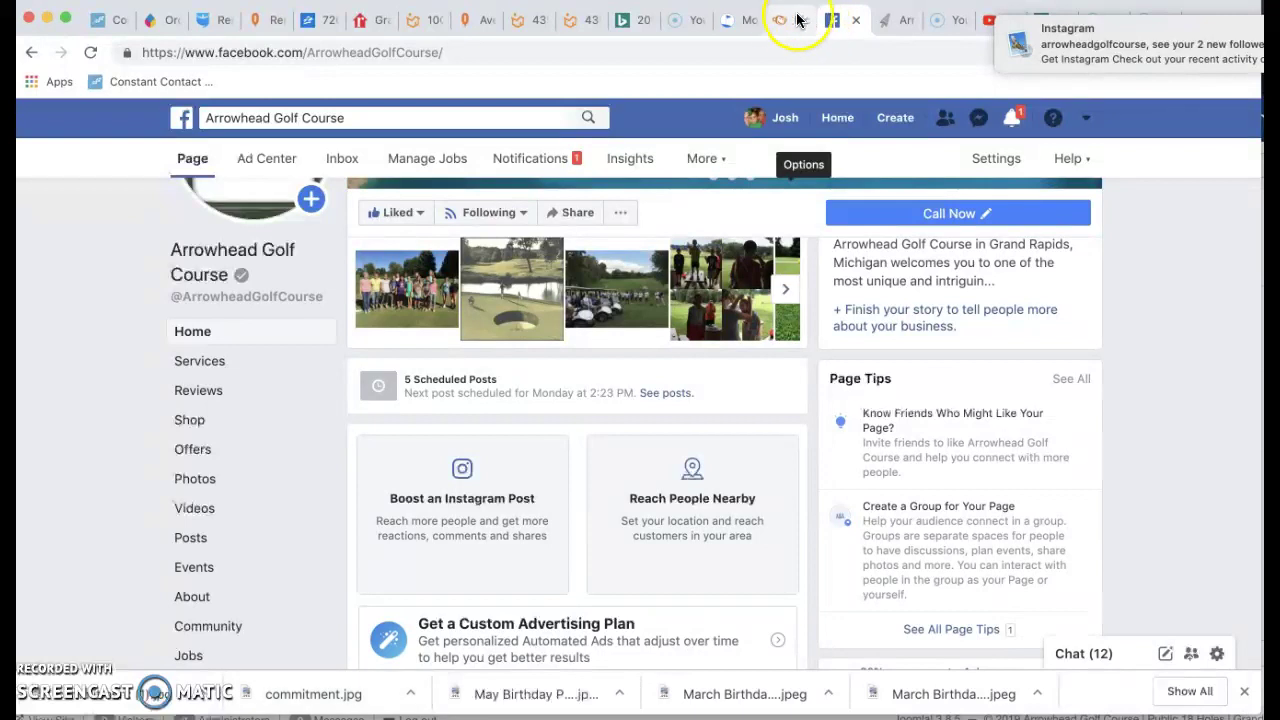
click(868, 34)
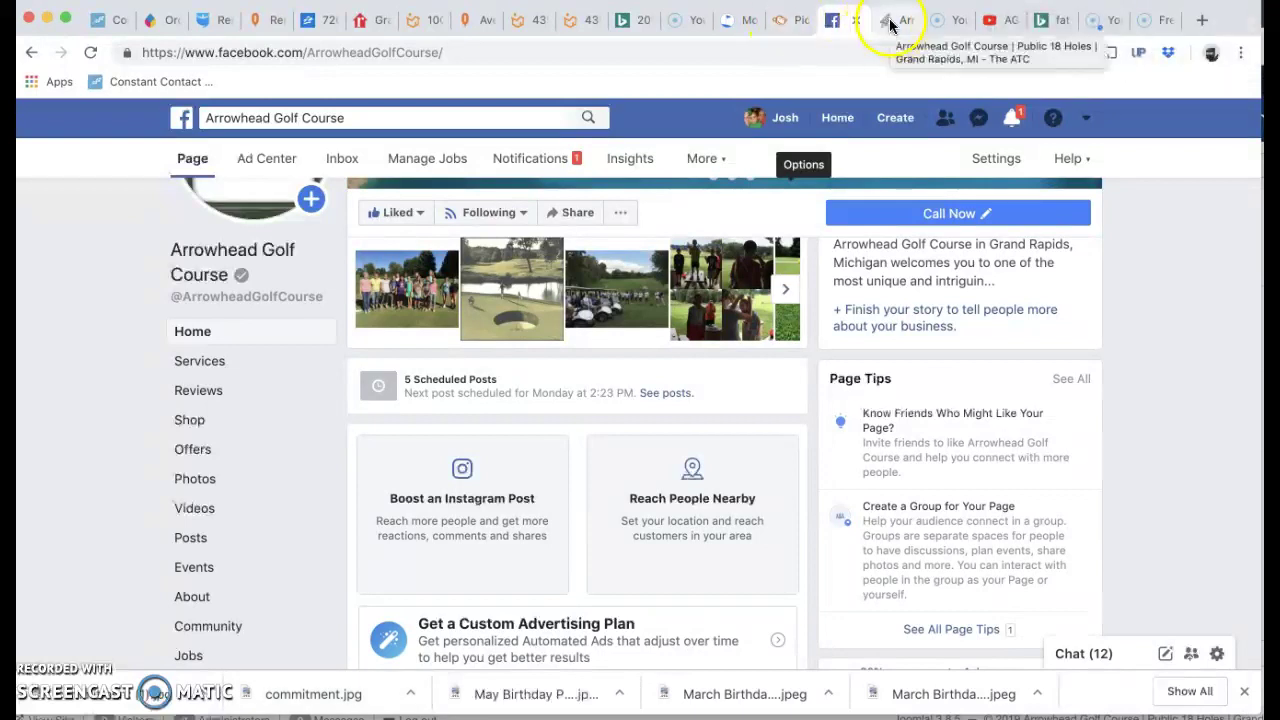
click(886, 20)
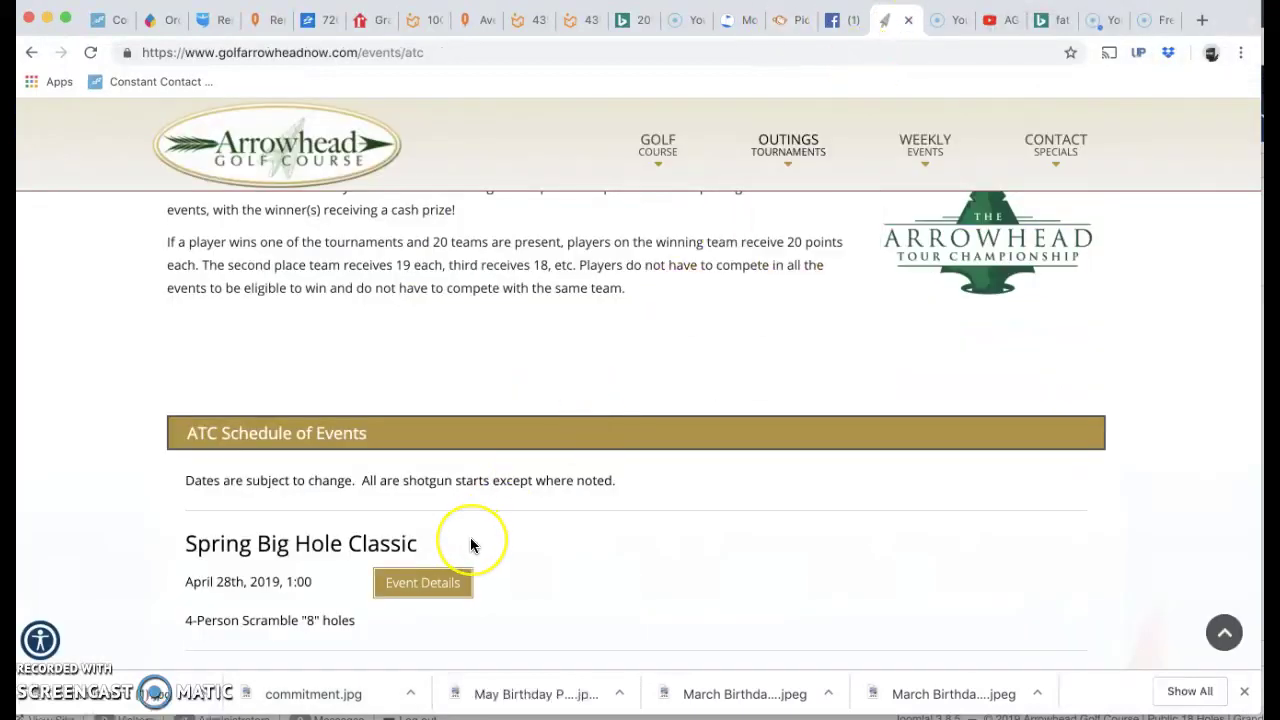
scroll(471, 543, down, 1)
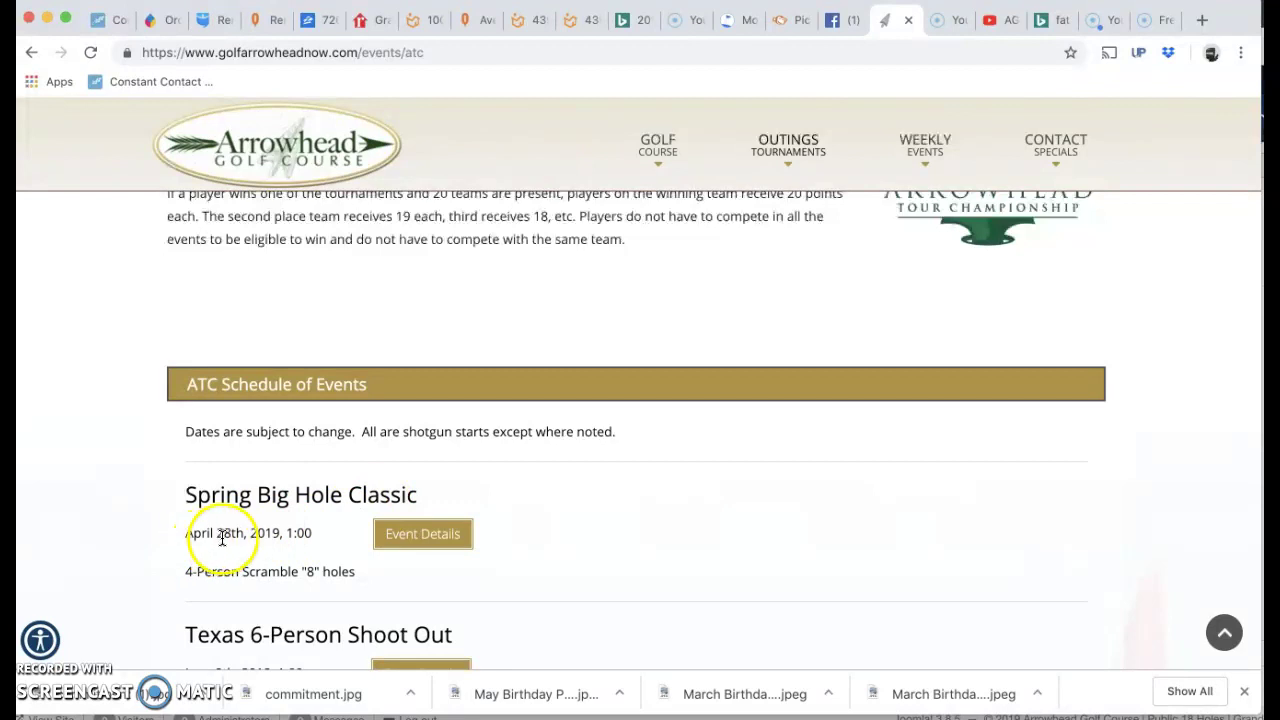
click(795, 22)
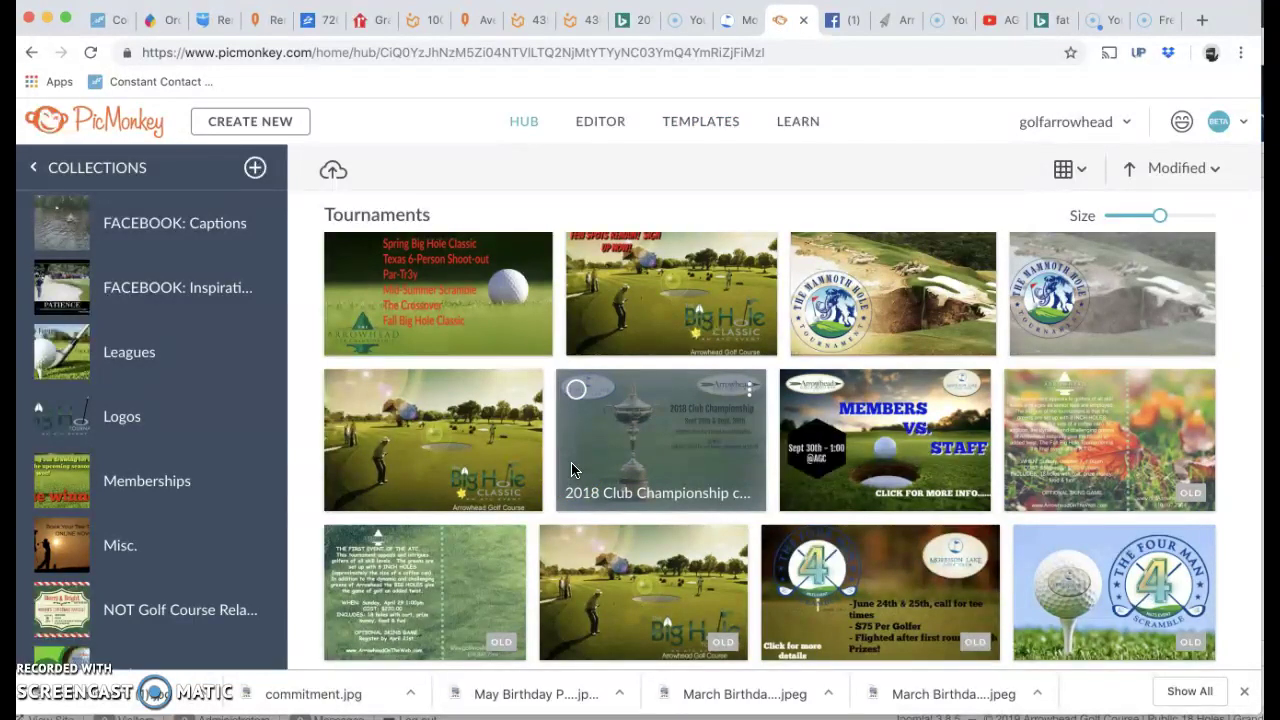
click(494, 441)
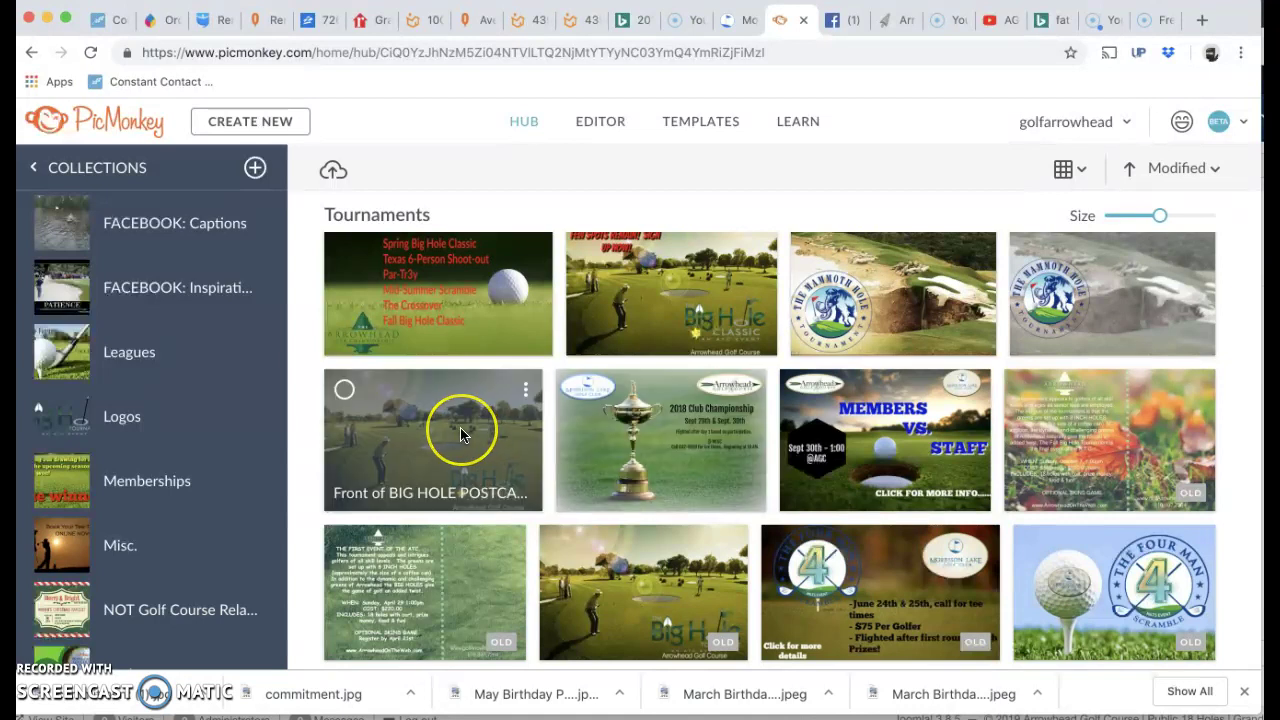
click(459, 444)
click(524, 395)
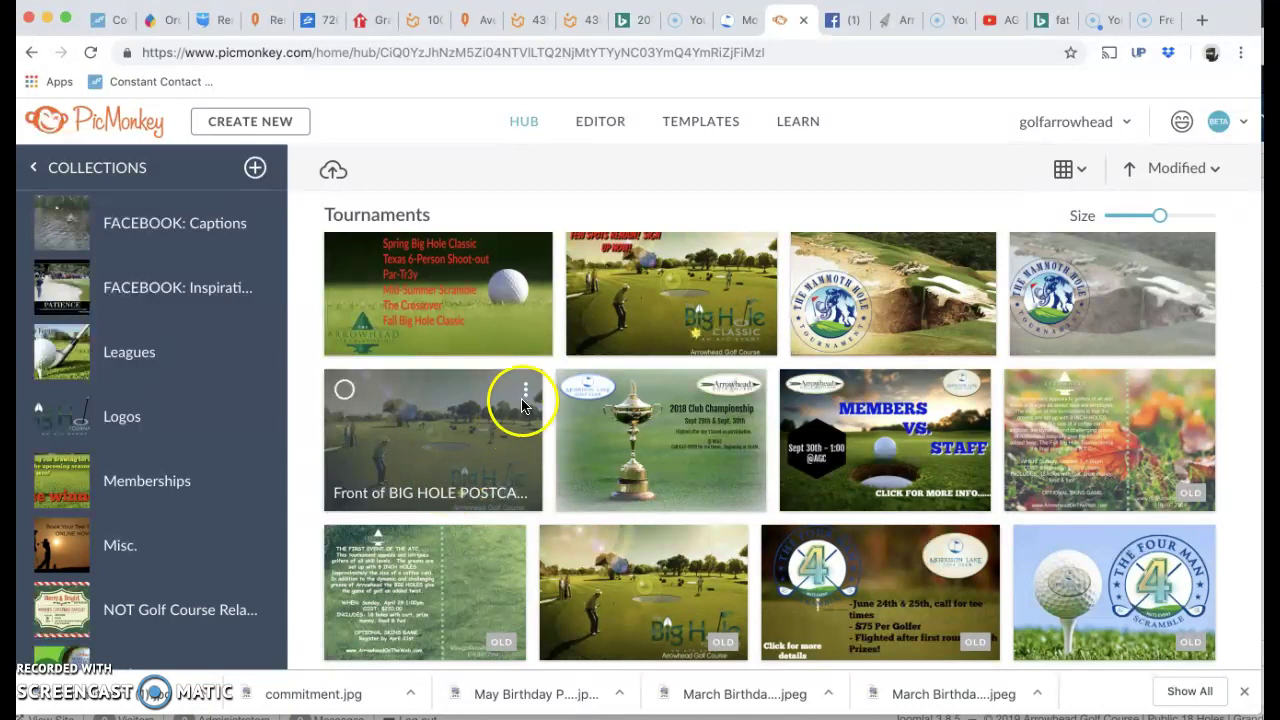
click(576, 285)
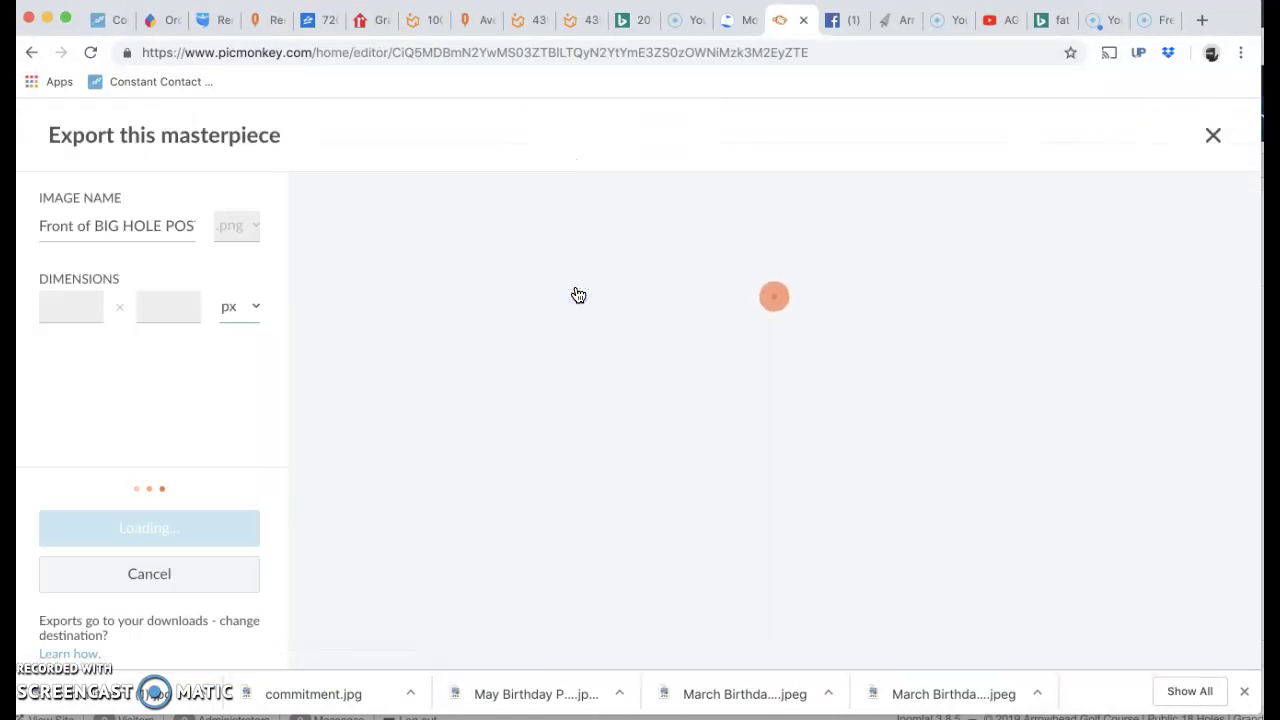
click(31, 52)
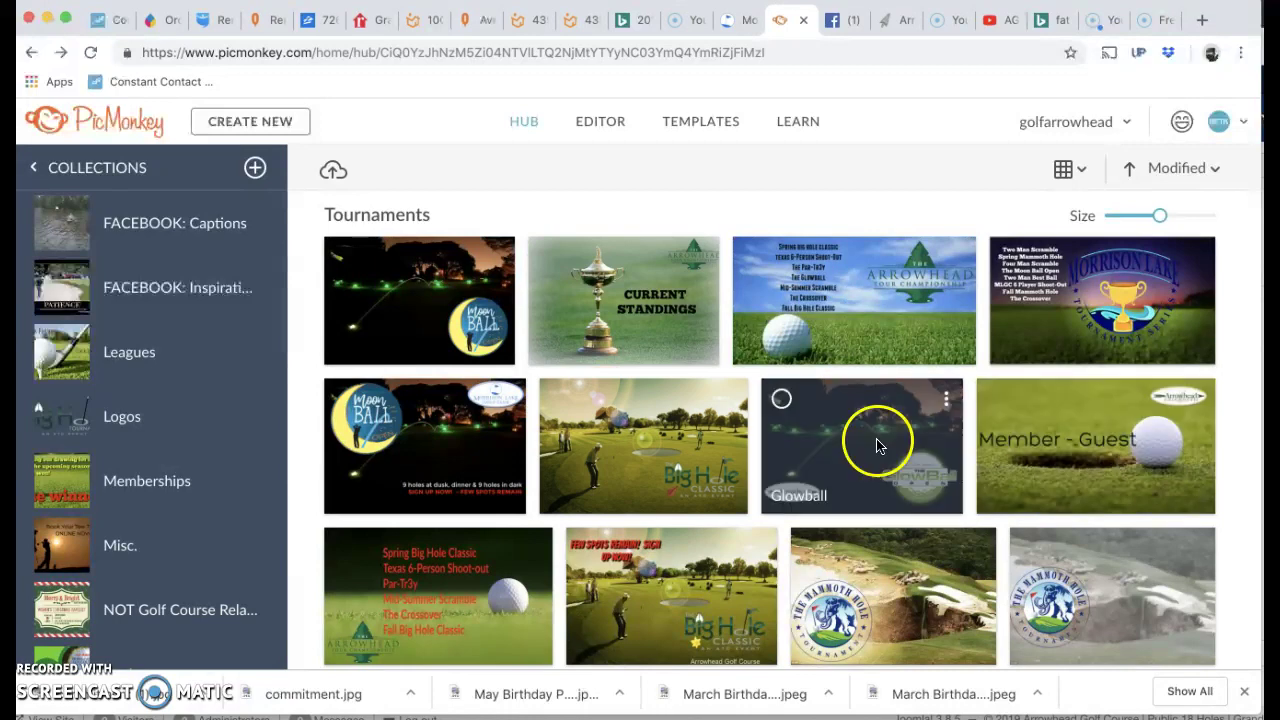
Step: Export the Front of BIG HOLE POSTCARD image from the Tournaments collection to the computer as a 640 × 412 px .png file
scroll(981, 441, down, 3)
scroll(811, 467, up, 3)
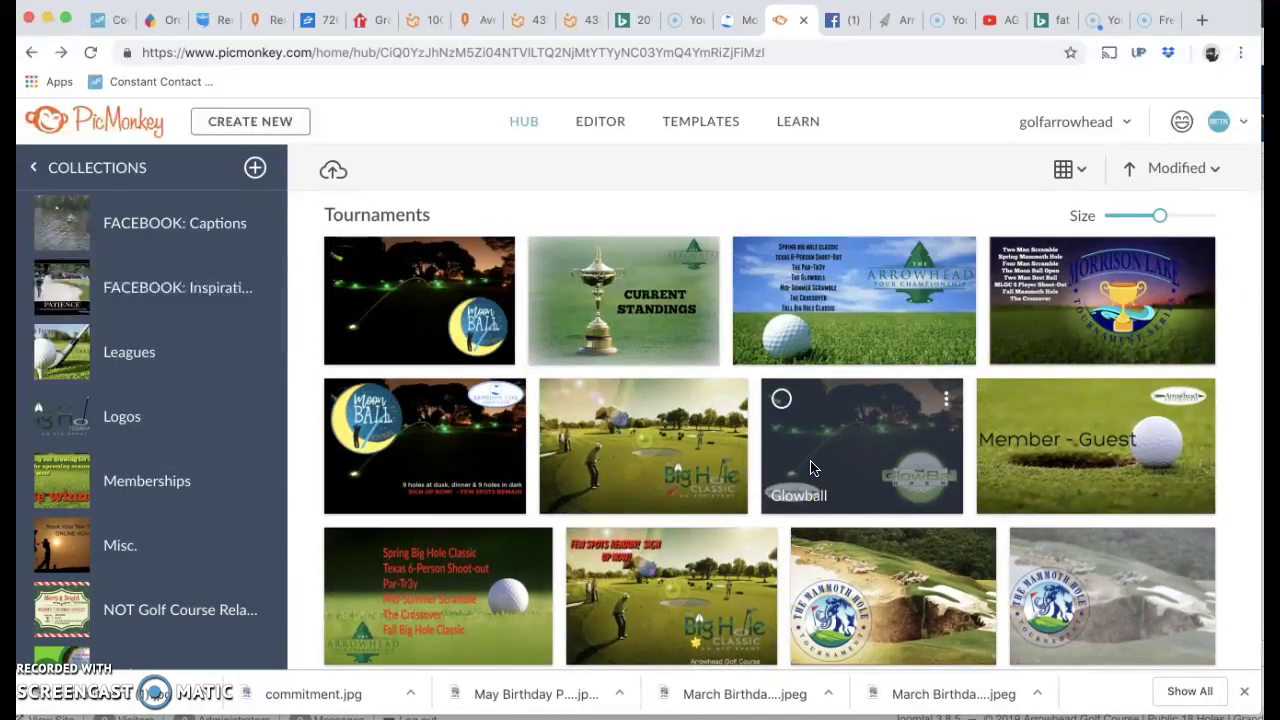
scroll(810, 467, down, 1)
scroll(810, 467, up, 1)
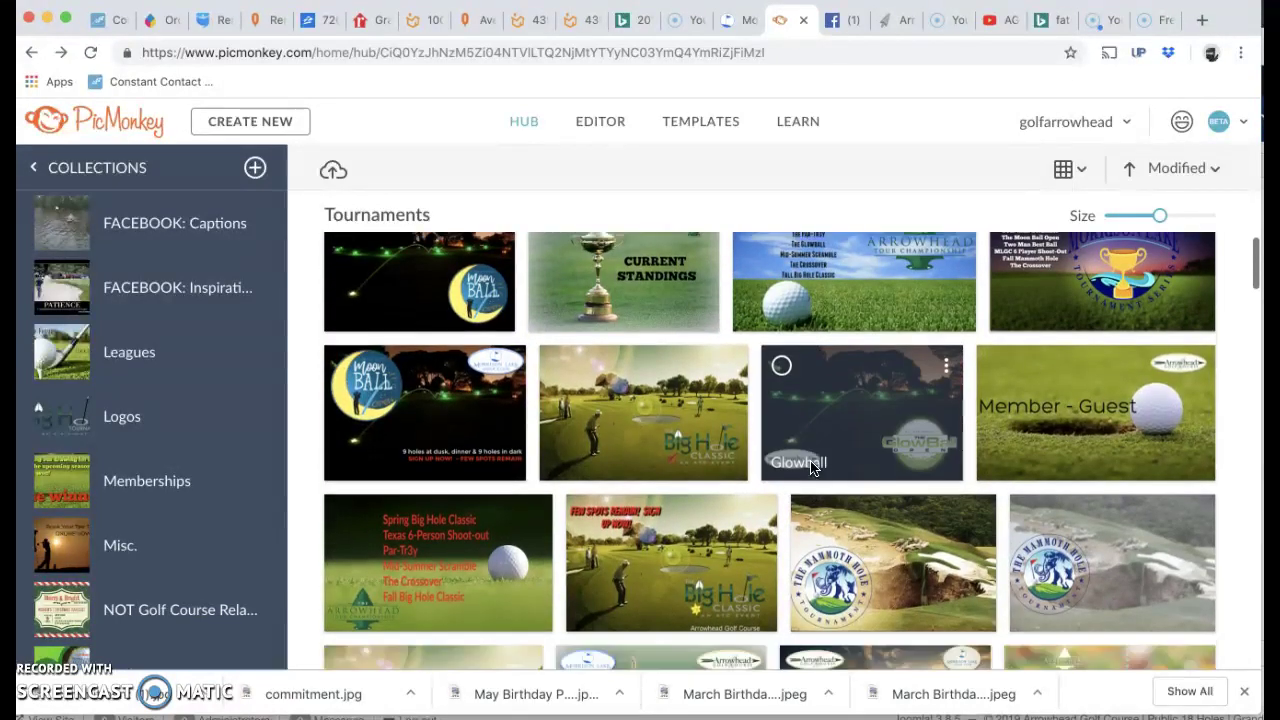
scroll(810, 467, down, 3)
scroll(810, 465, down, 2)
scroll(783, 400, down, 3)
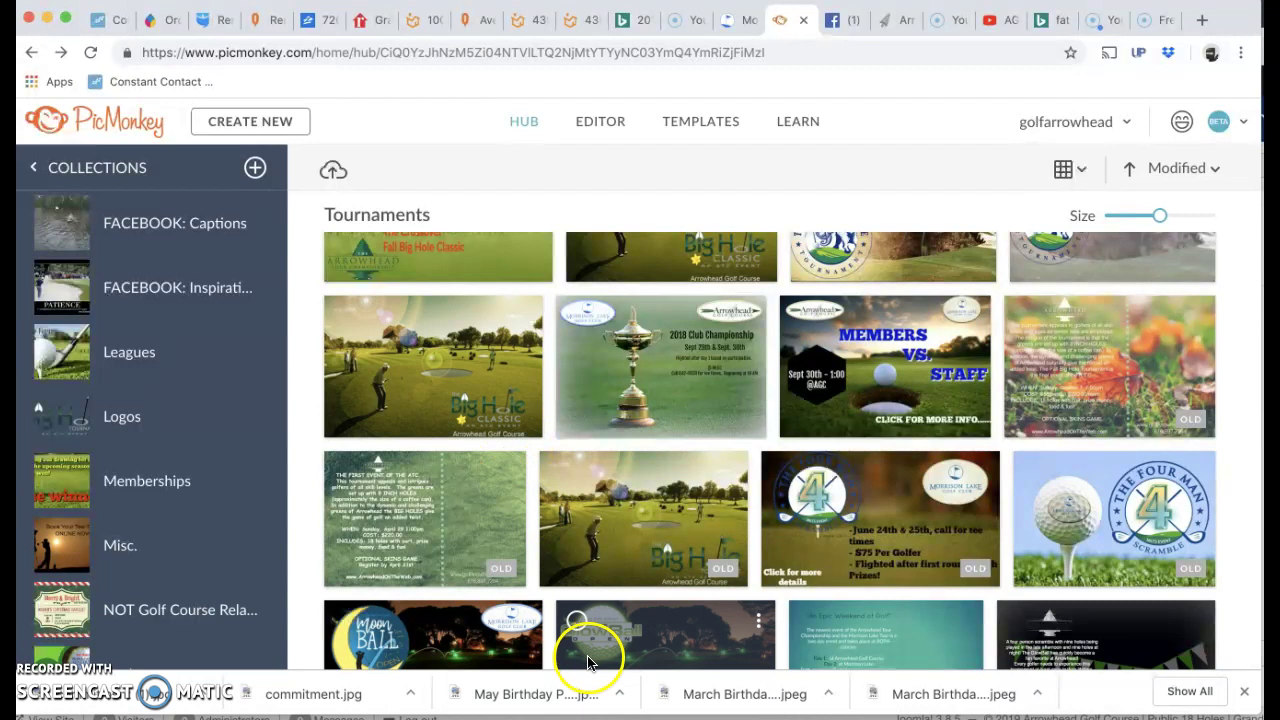
click(524, 315)
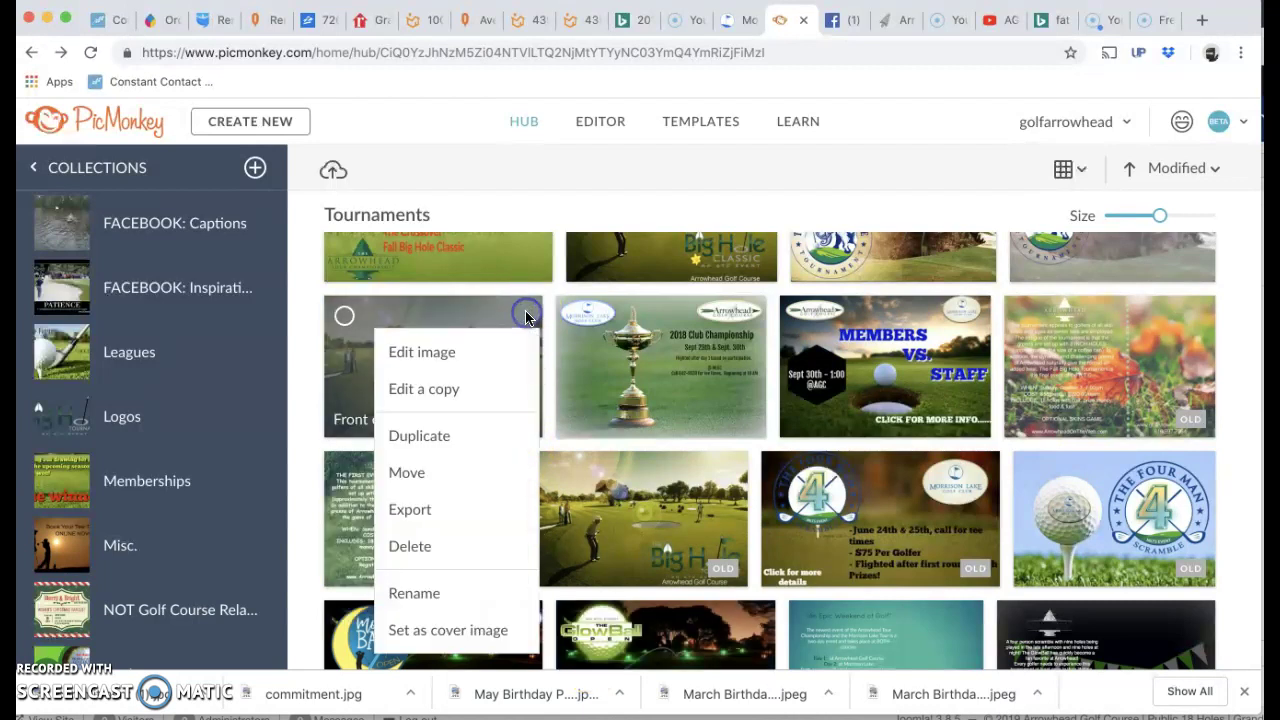
click(419, 508)
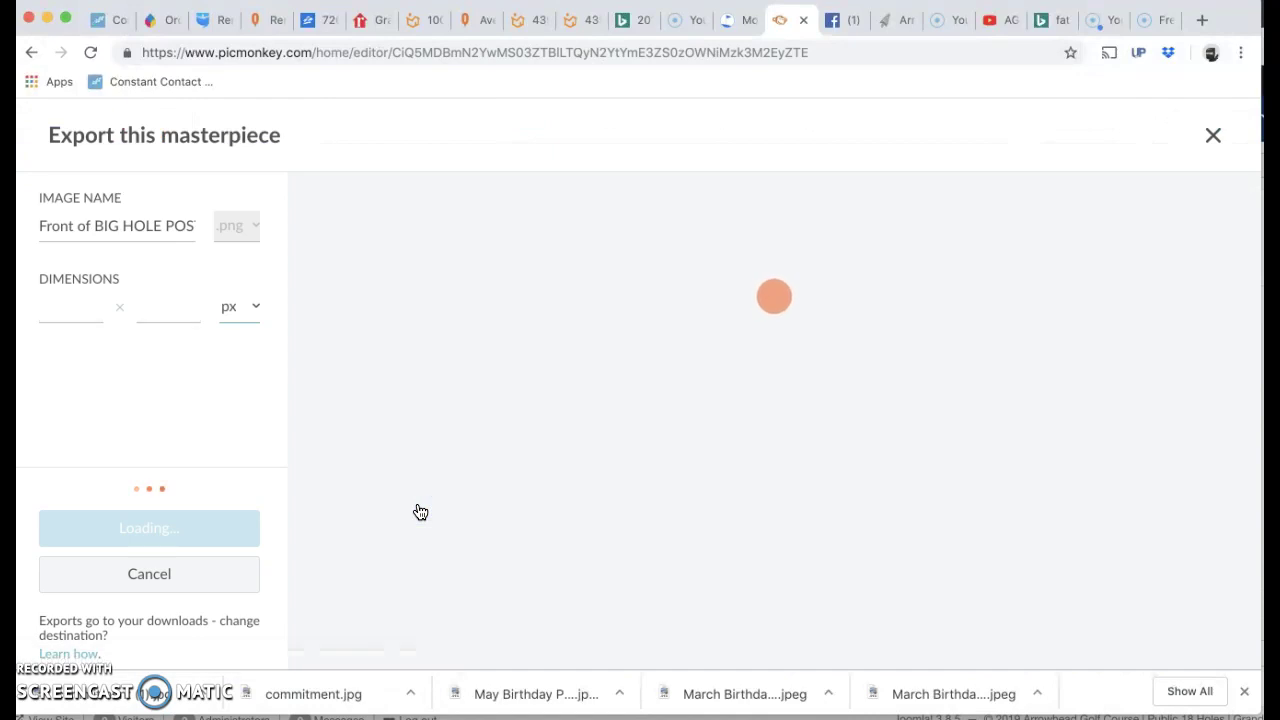
click(105, 225)
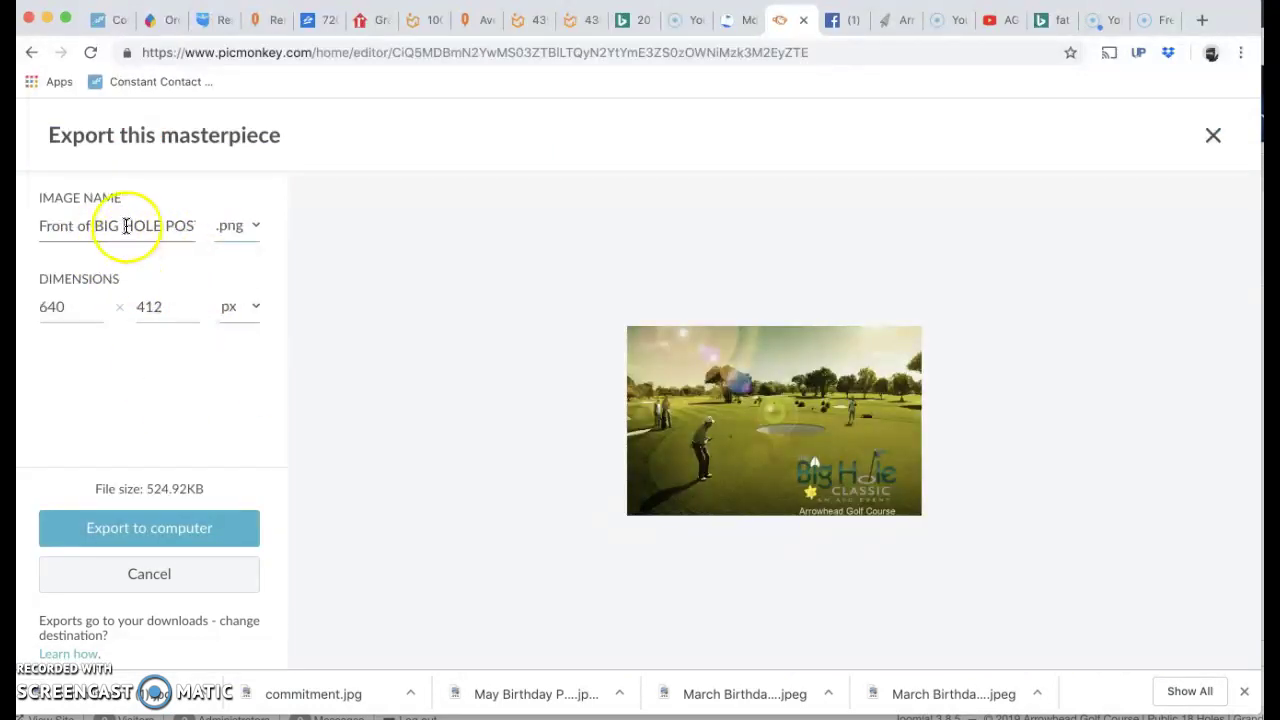
click(158, 529)
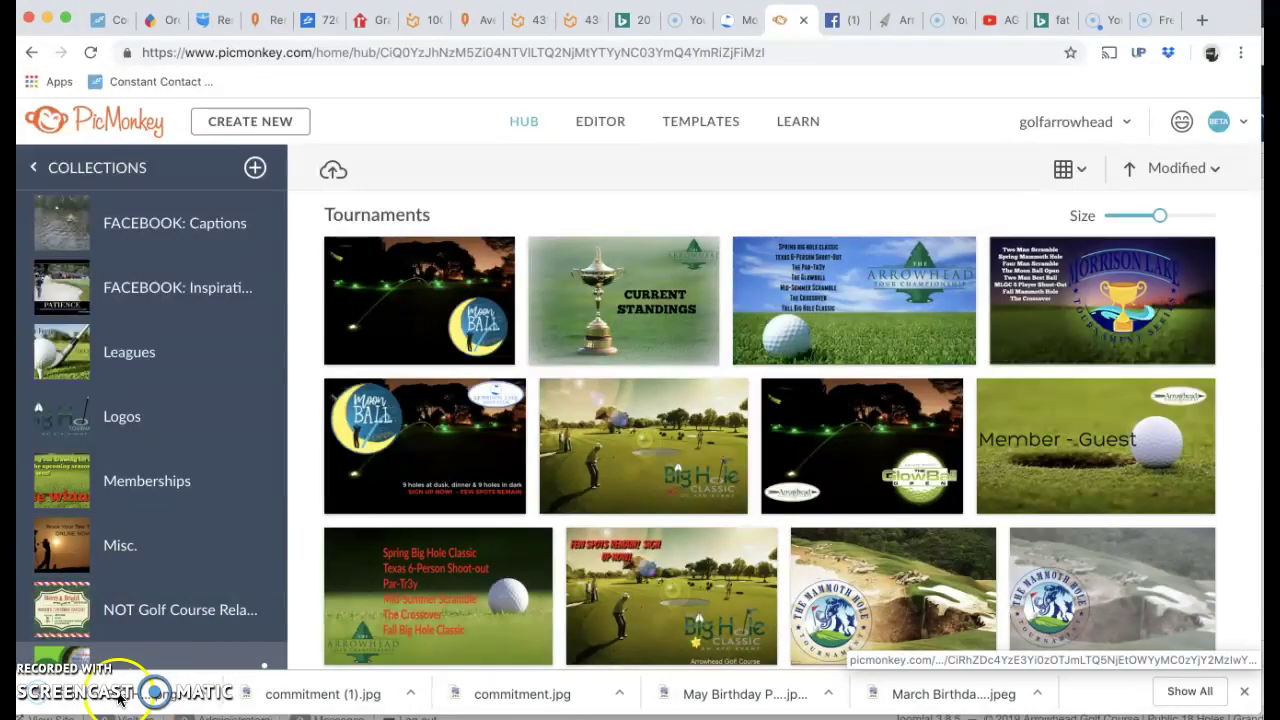
Step: Switch to the Arrowhead Golf Course Facebook page, open the post composer and remove the commitment photo already attached
click(832, 20)
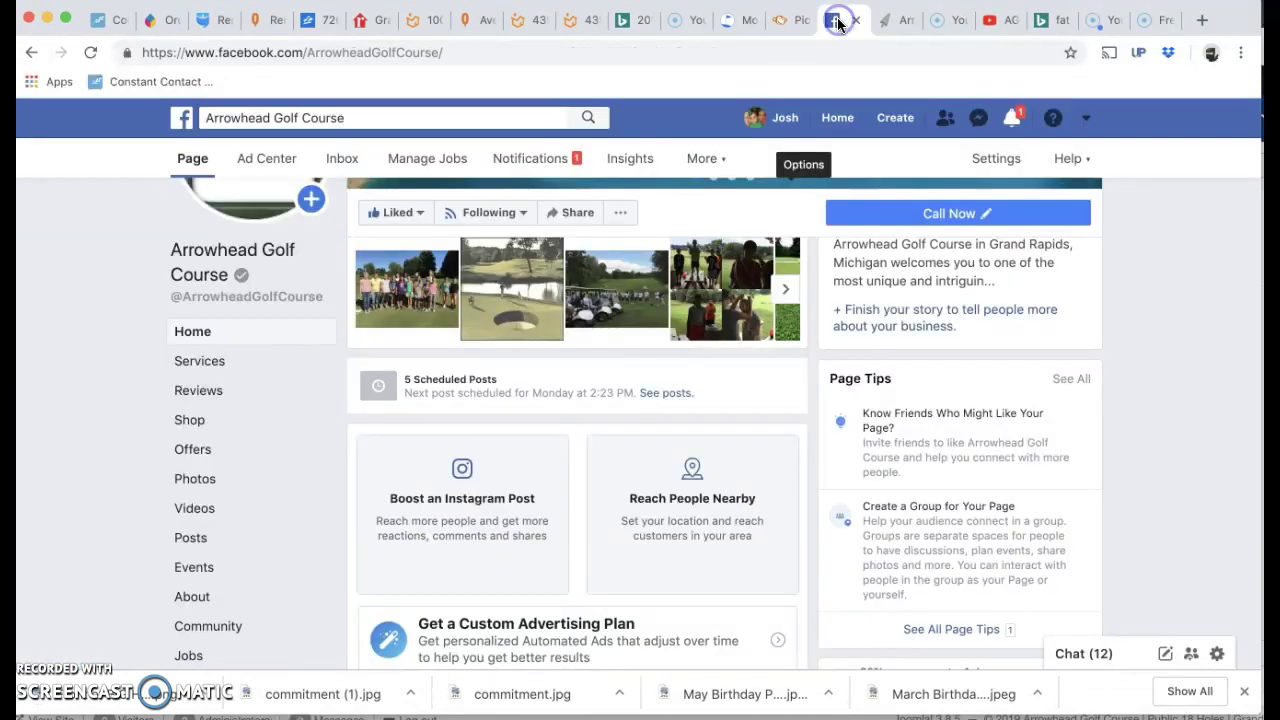
drag(604, 508, 600, 509)
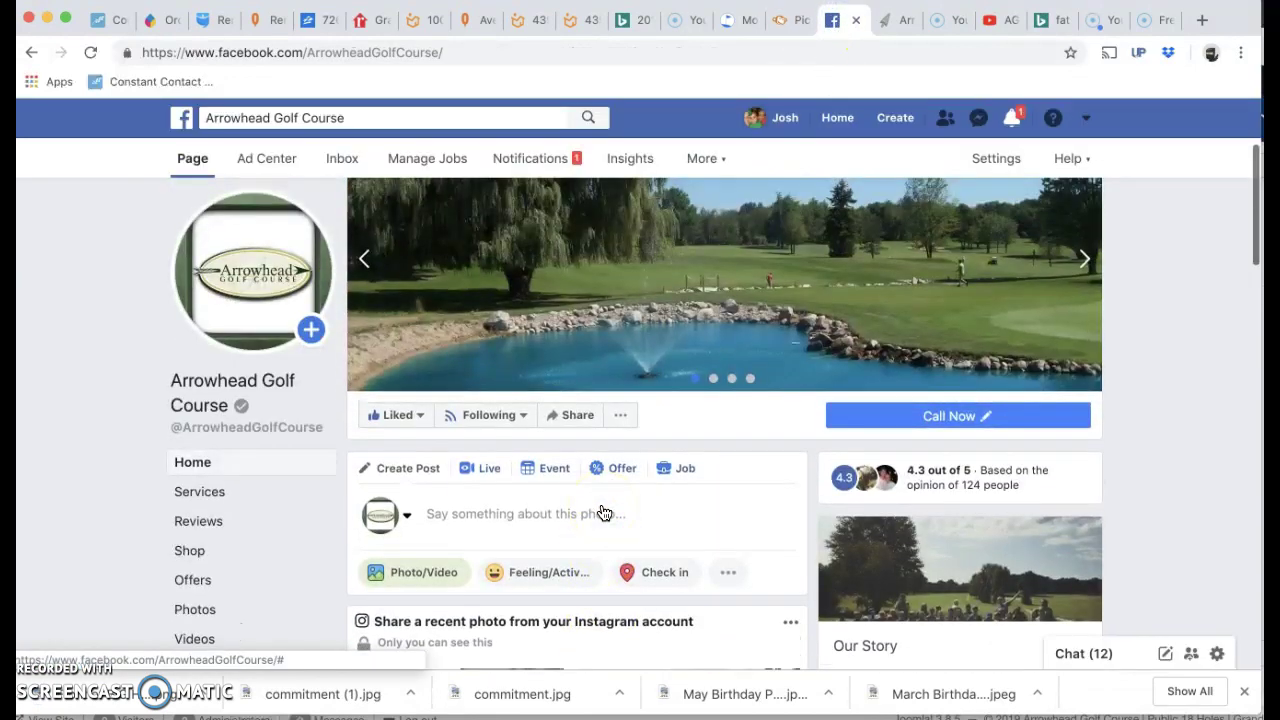
click(586, 508)
scroll(557, 566, down, 2)
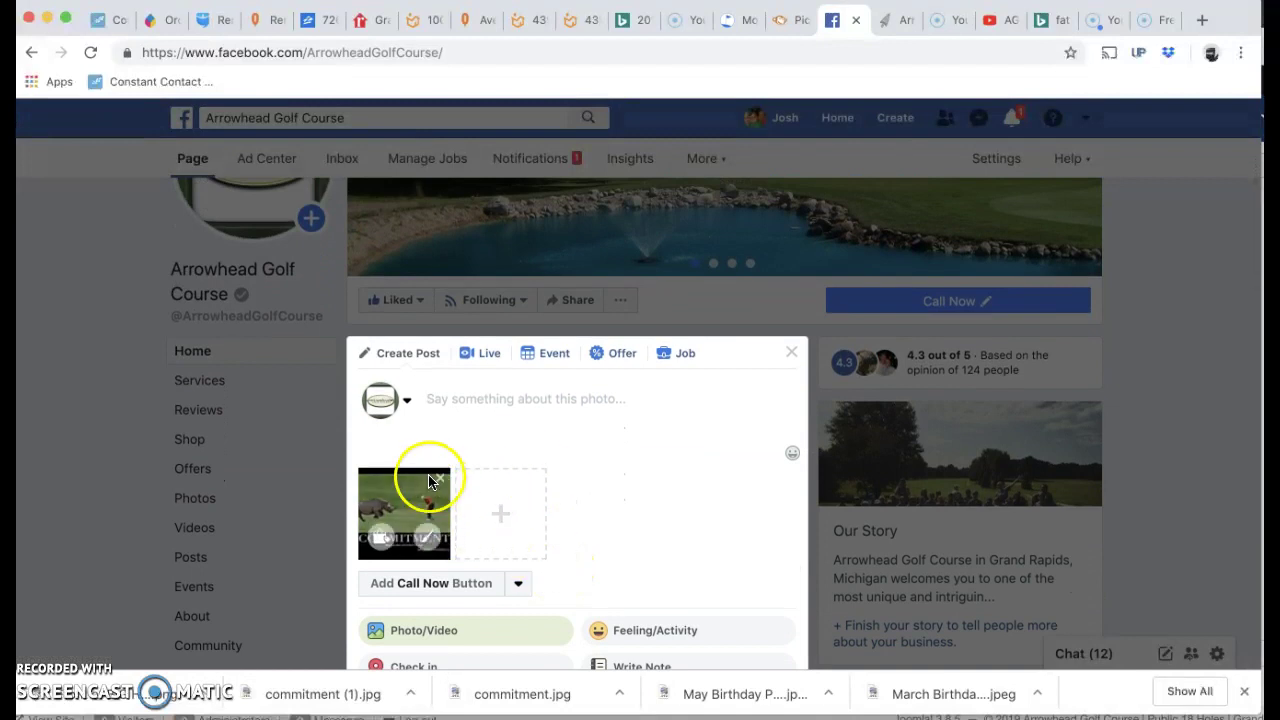
click(443, 481)
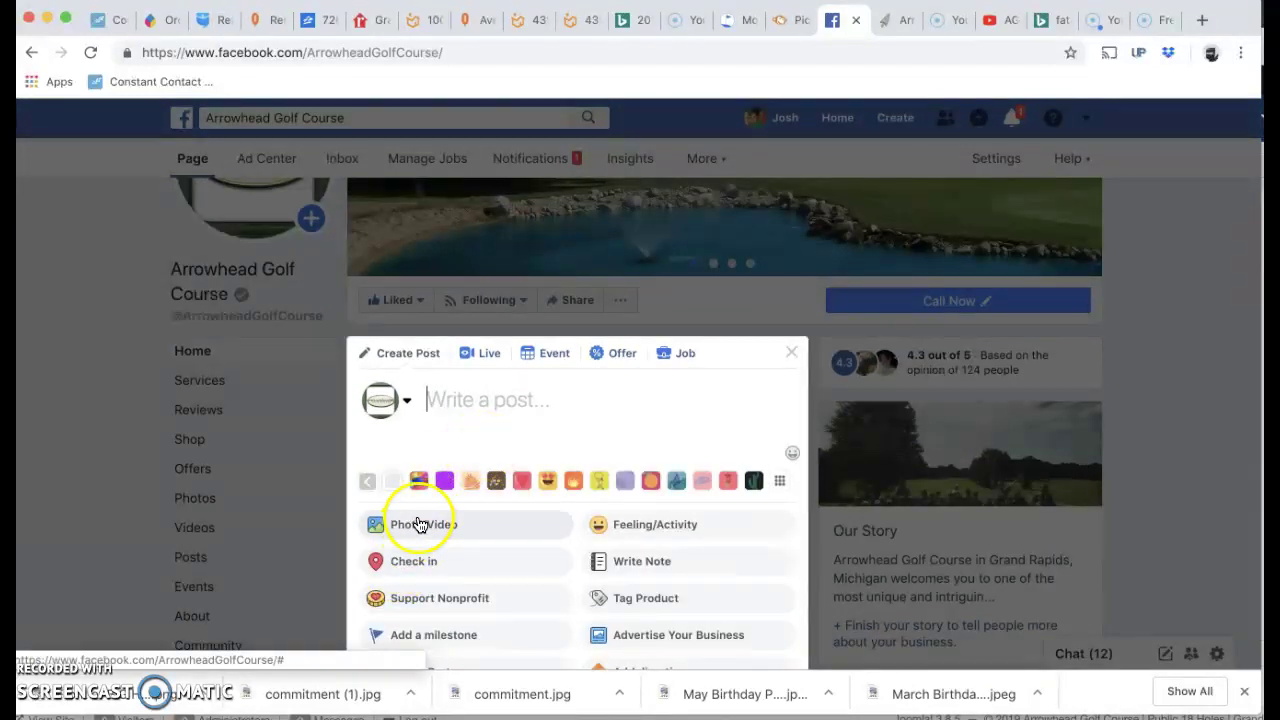
Step: Attach "Front of BIG HOLE POSTCARD copy.png" to the post and write "Now Signing up teams for the Spring Big Hole Classic!"
click(418, 523)
click(486, 398)
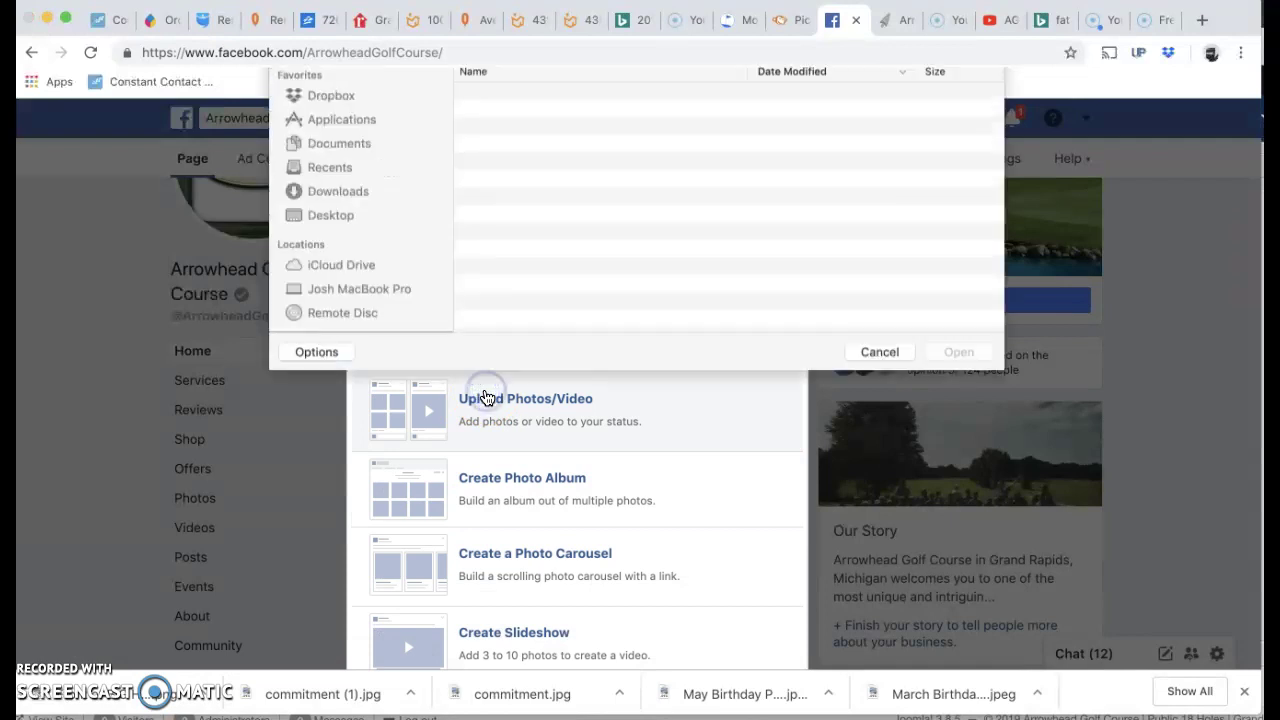
scroll(557, 150, up, 1)
click(550, 137)
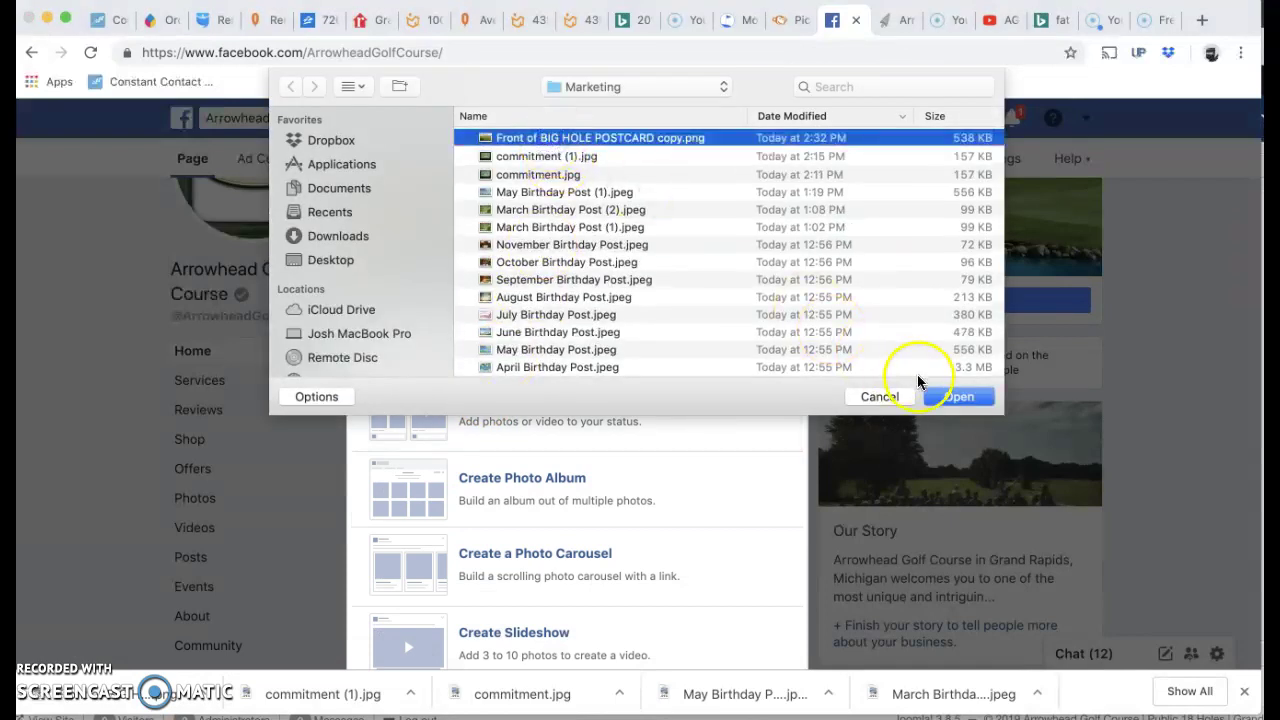
click(945, 396)
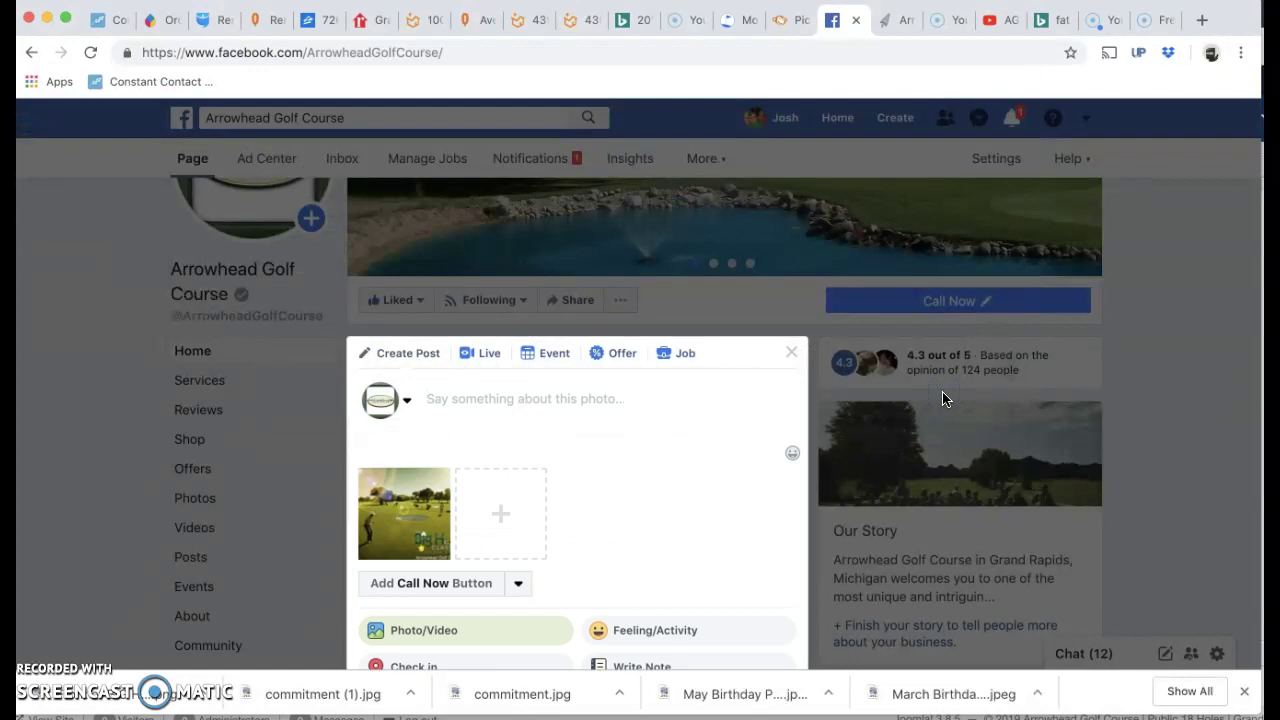
text(Now )
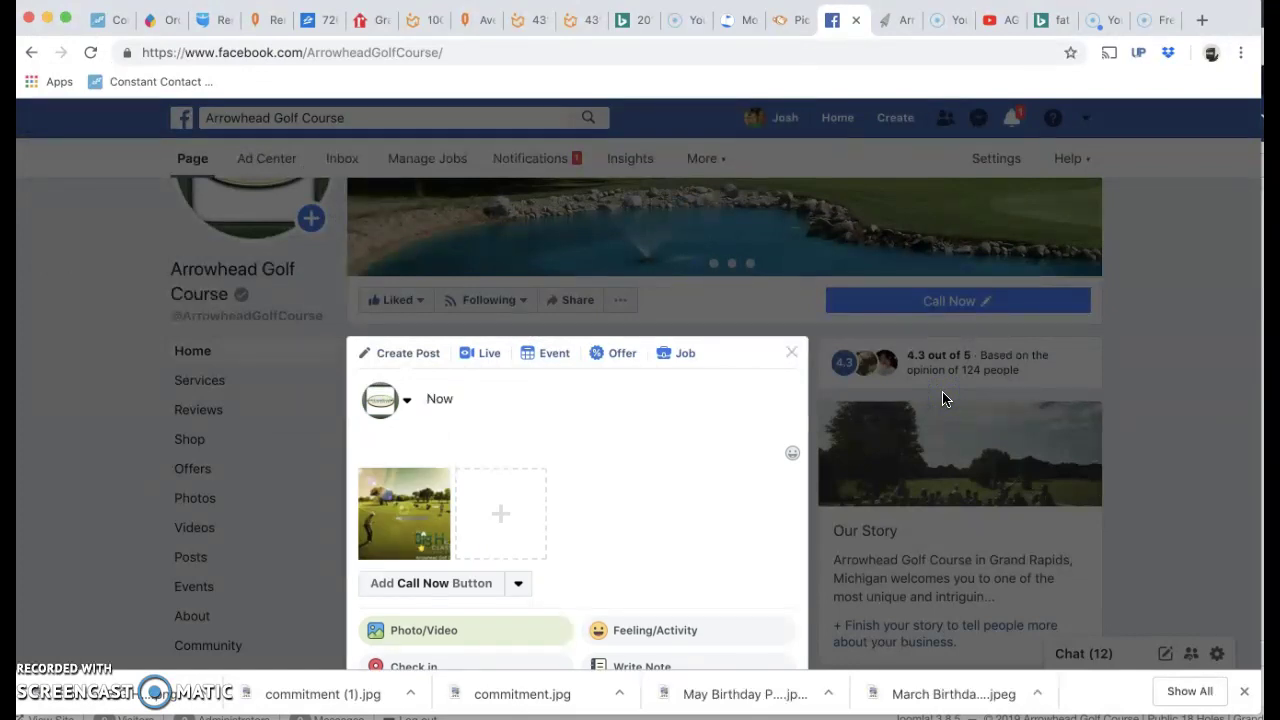
text(Signing up teams)
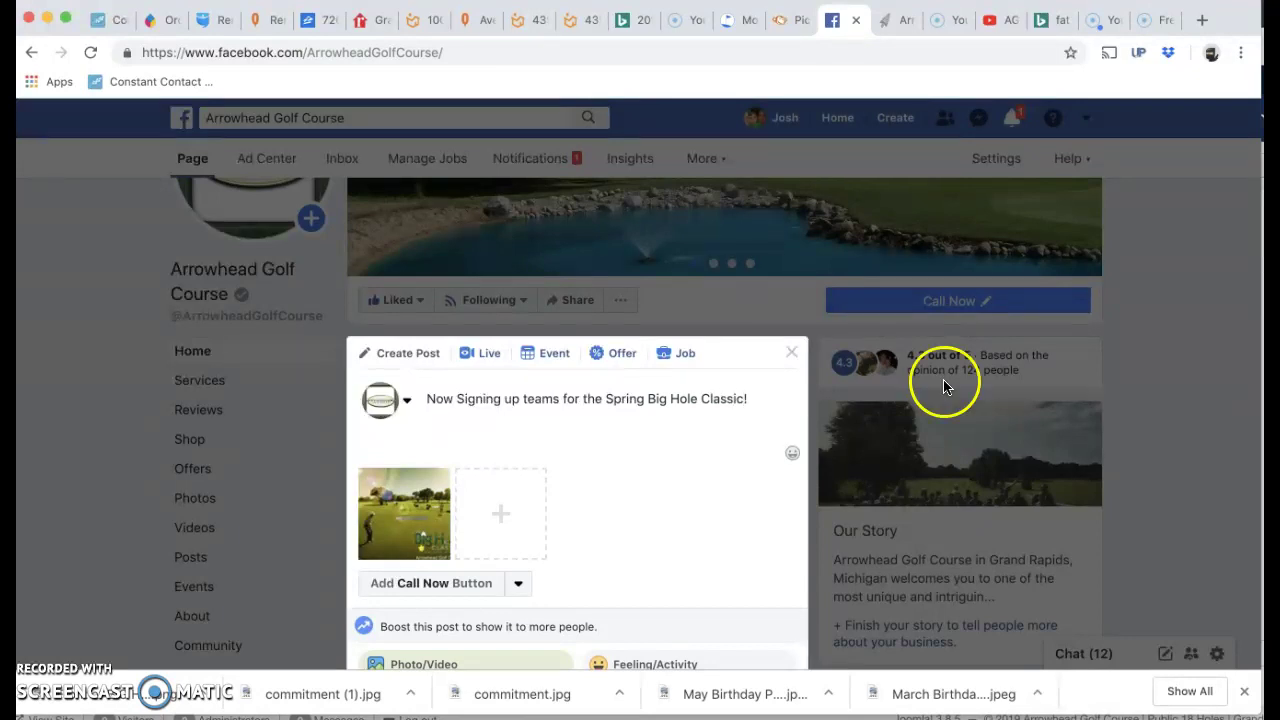
Step: Open the Spring Big Hole Classic's event details on the golf course website and copy the page's web address
click(884, 20)
click(453, 535)
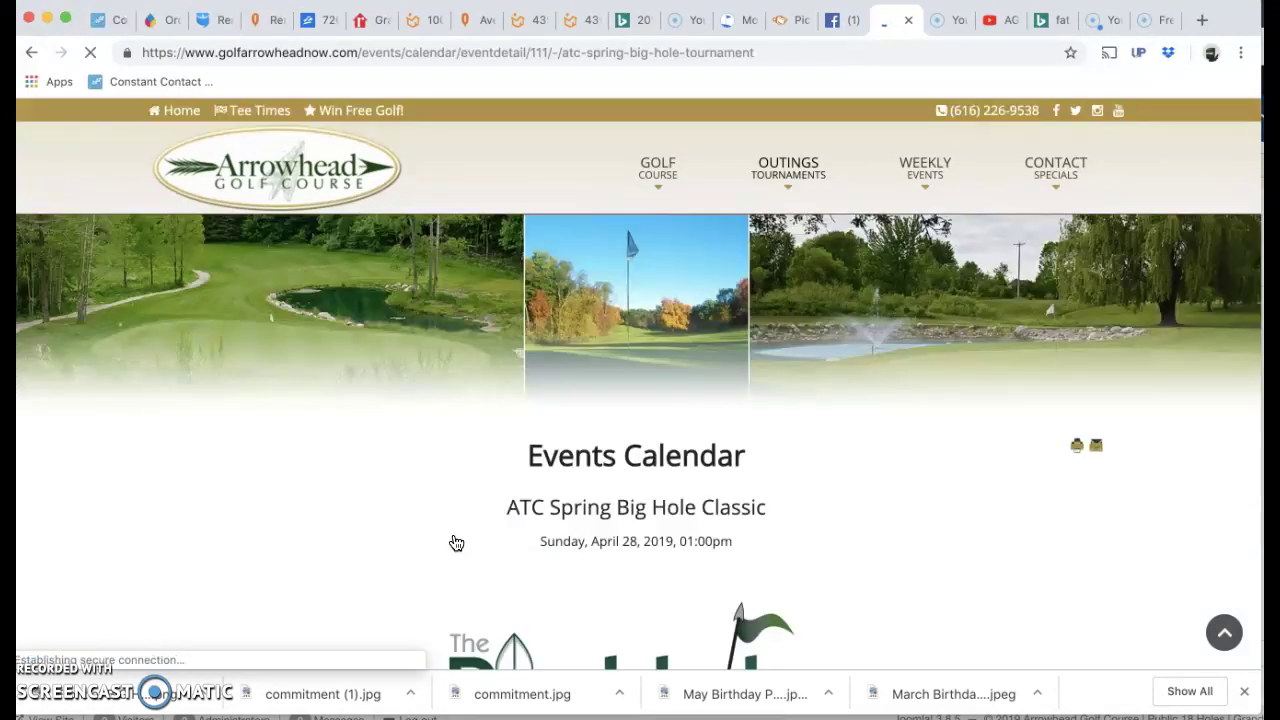
scroll(456, 541, down, 8)
scroll(456, 541, up, 3)
scroll(456, 541, down, 5)
click(616, 398)
click(621, 391)
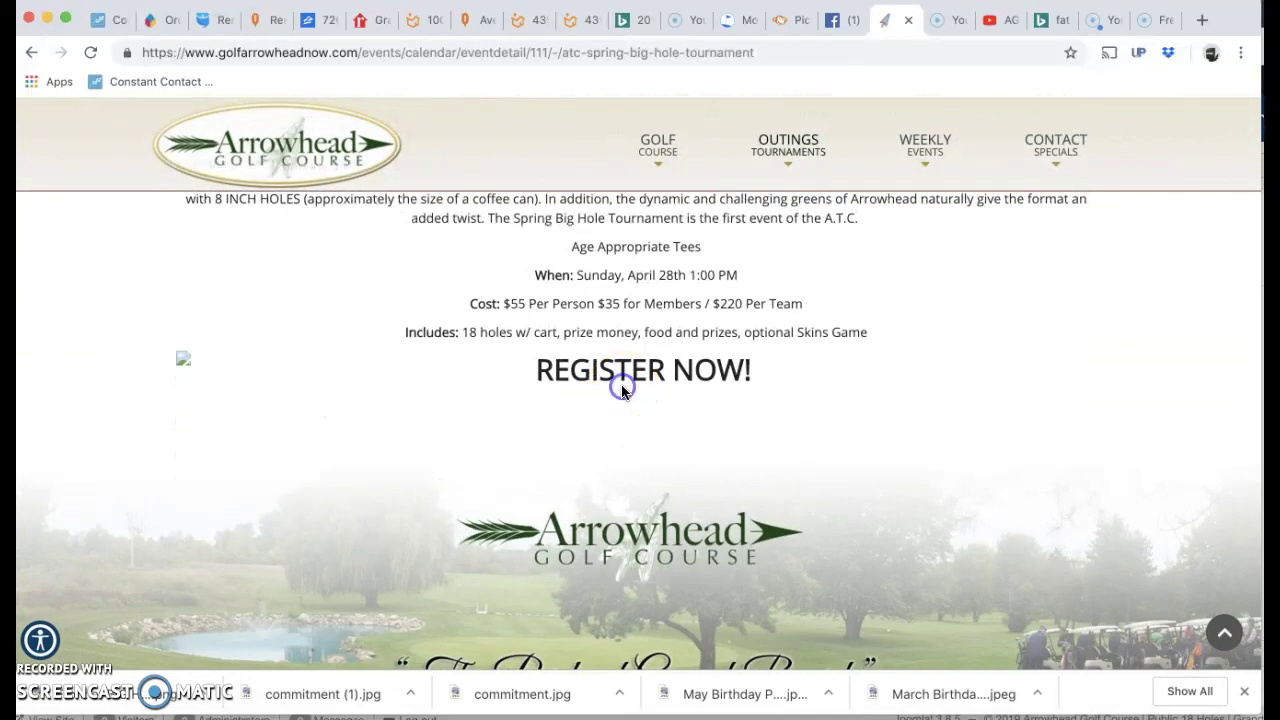
click(640, 371)
click(762, 46)
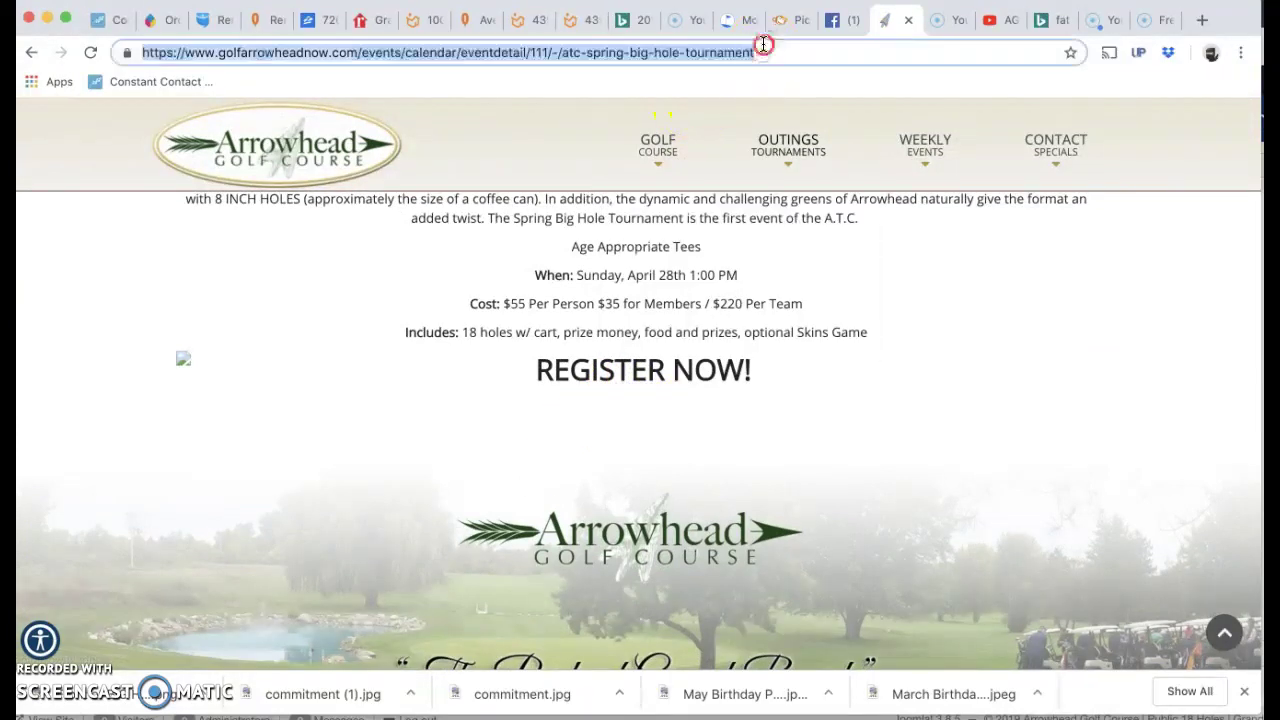
right_click(763, 44)
click(630, 152)
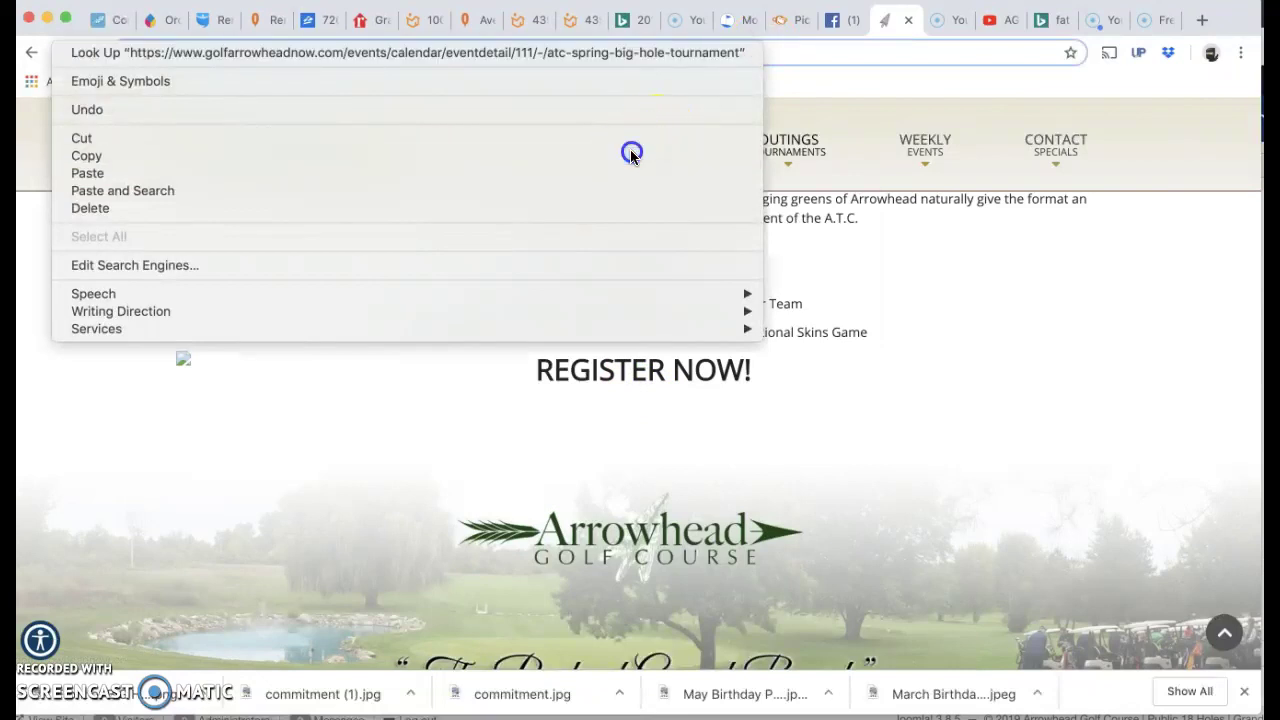
Step: Return to the Facebook post and paste the copied event link on the line below the sign-up text
click(839, 20)
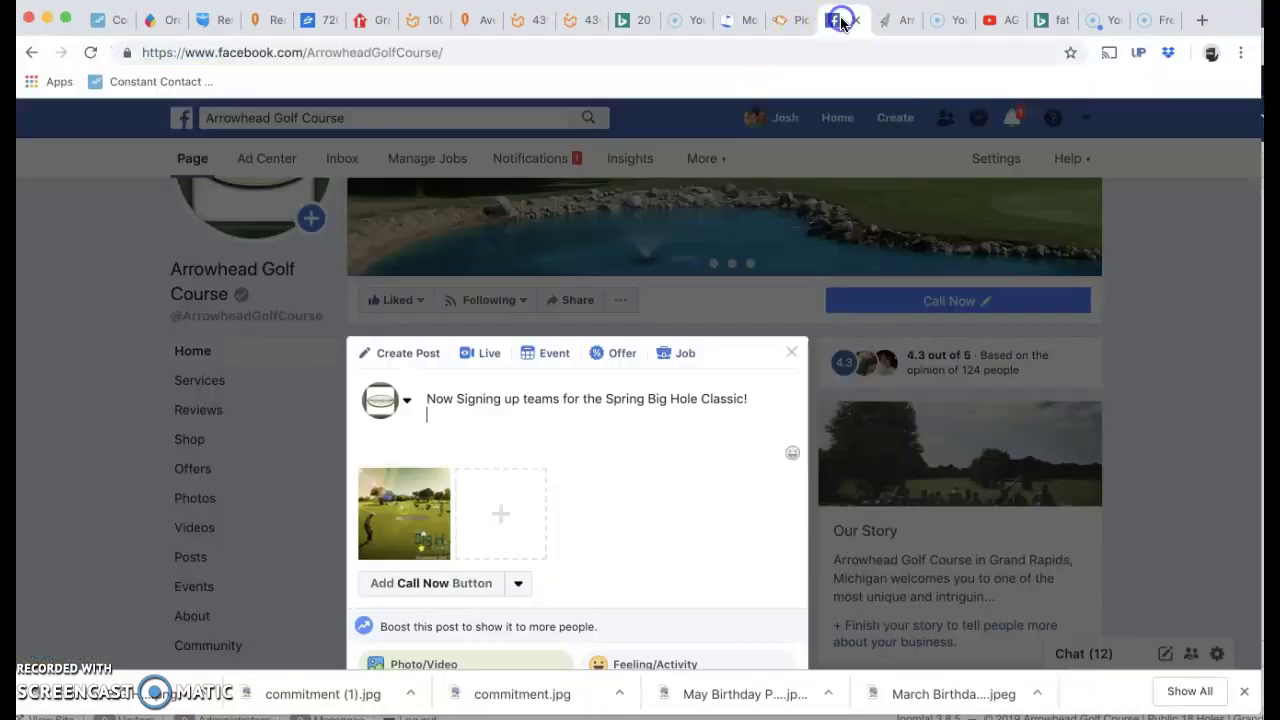
click(494, 423)
right_click(492, 421)
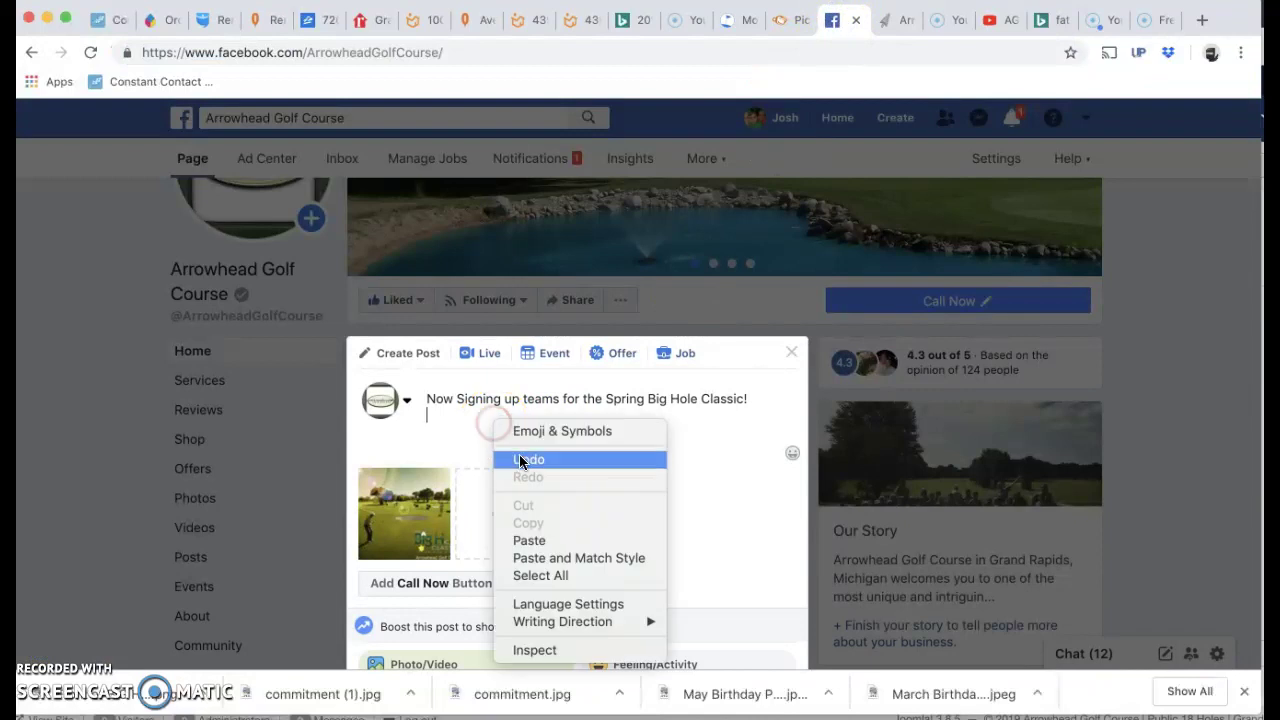
click(531, 541)
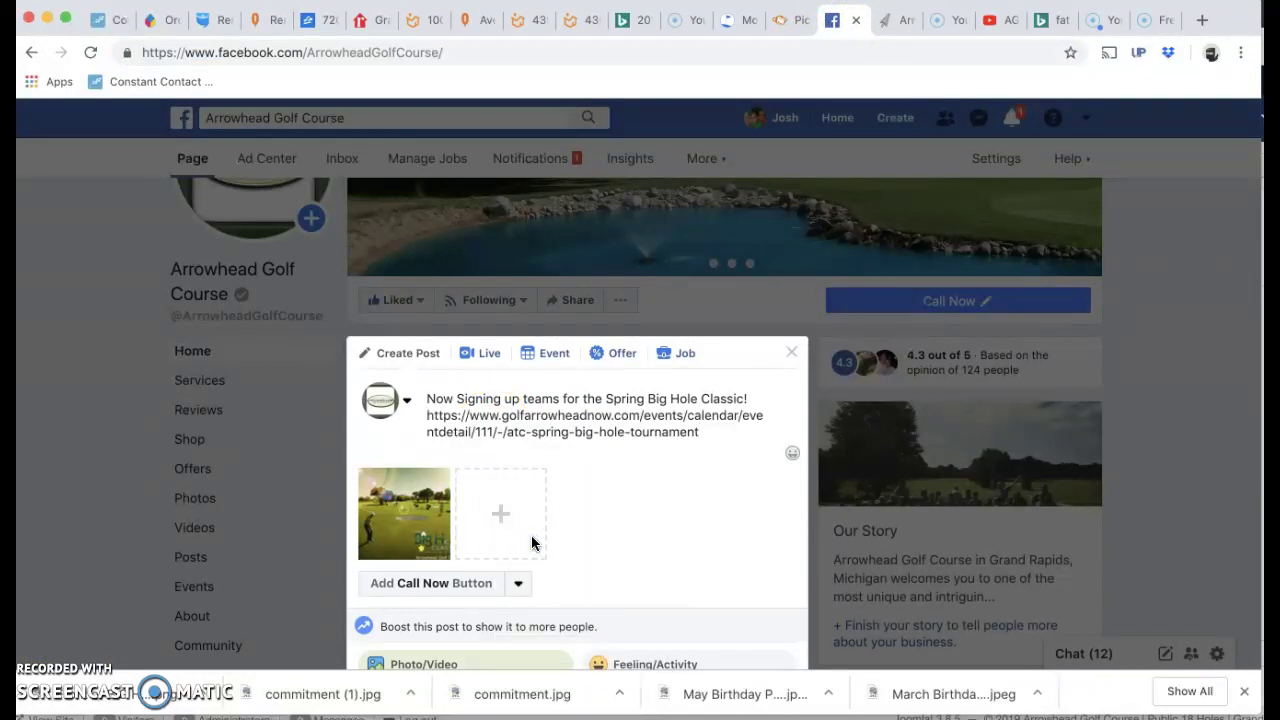
Step: Schedule the Spring Big Hole Classic post for publication on 3/28/2019, keeping the suggested time
scroll(569, 547, down, 5)
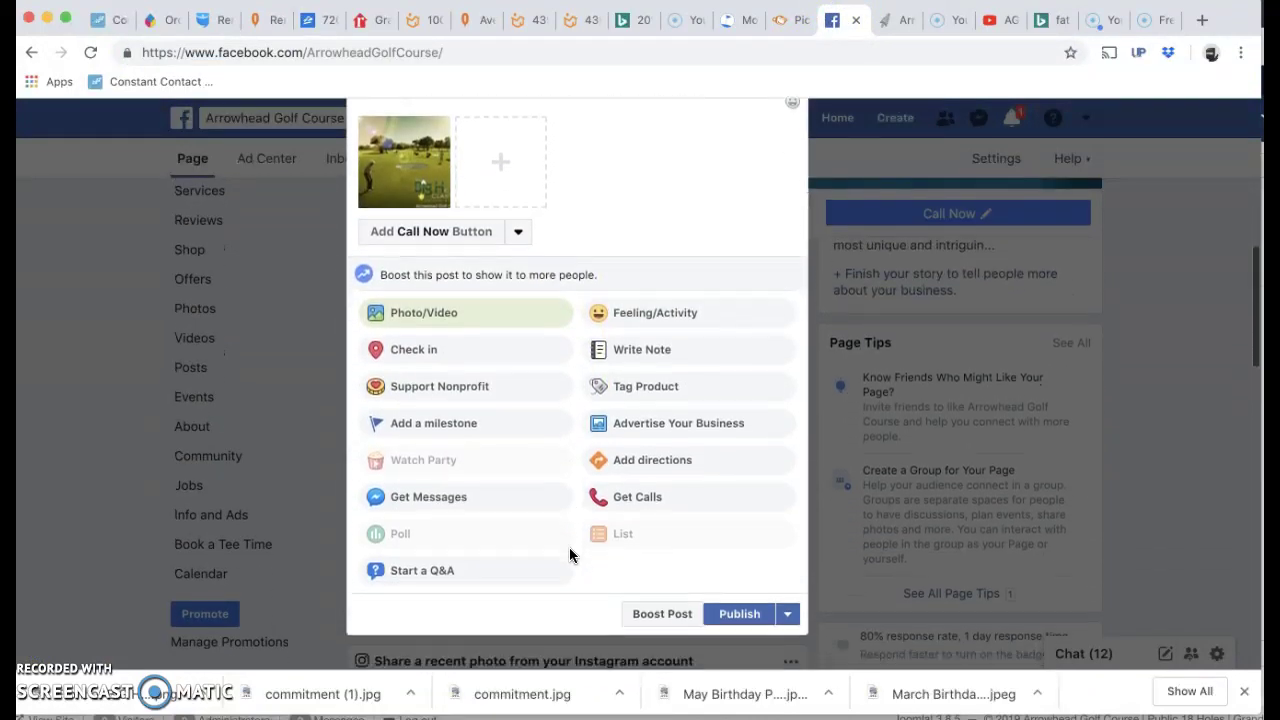
scroll(569, 555, down, 1)
click(787, 545)
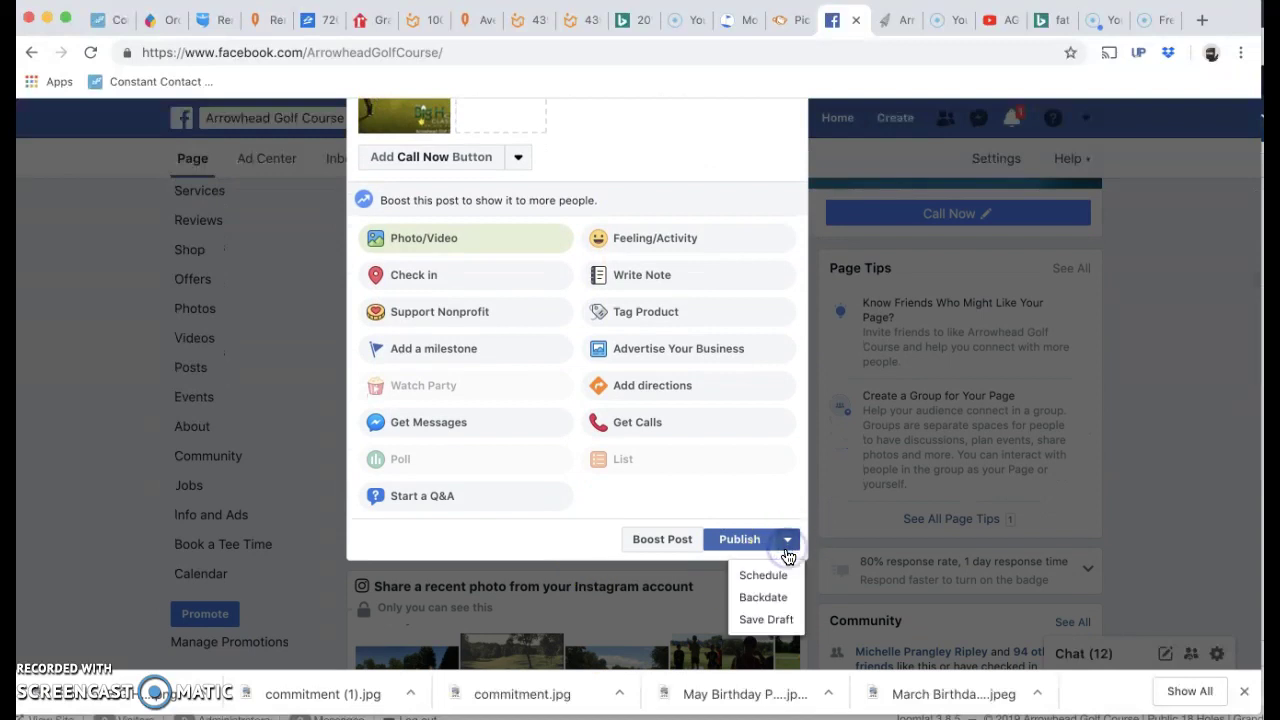
click(763, 576)
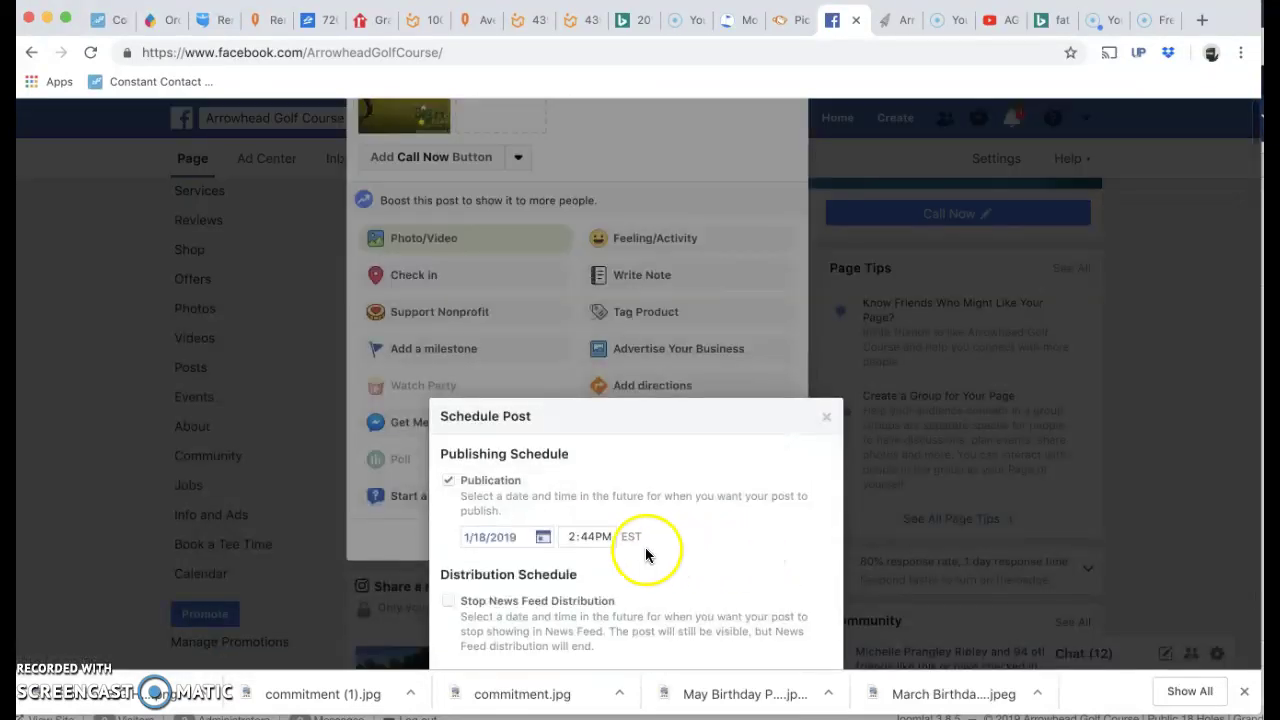
click(544, 538)
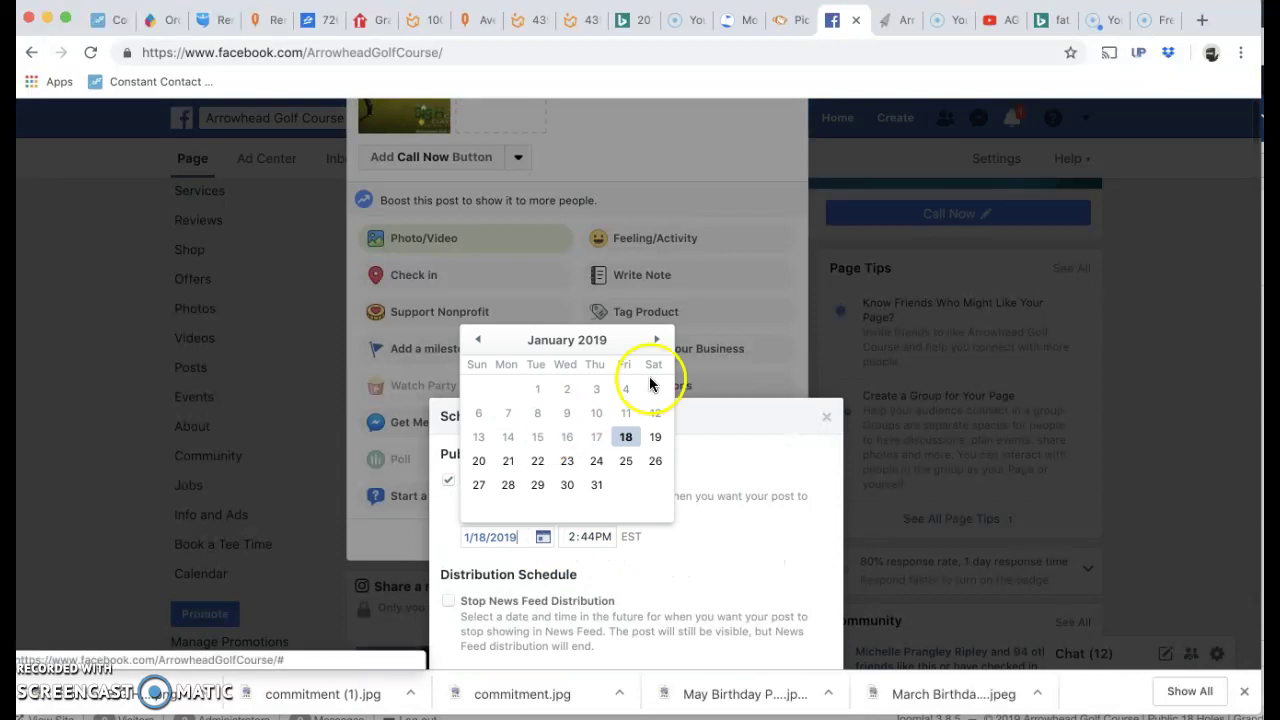
click(655, 341)
click(655, 341)
click(655, 341)
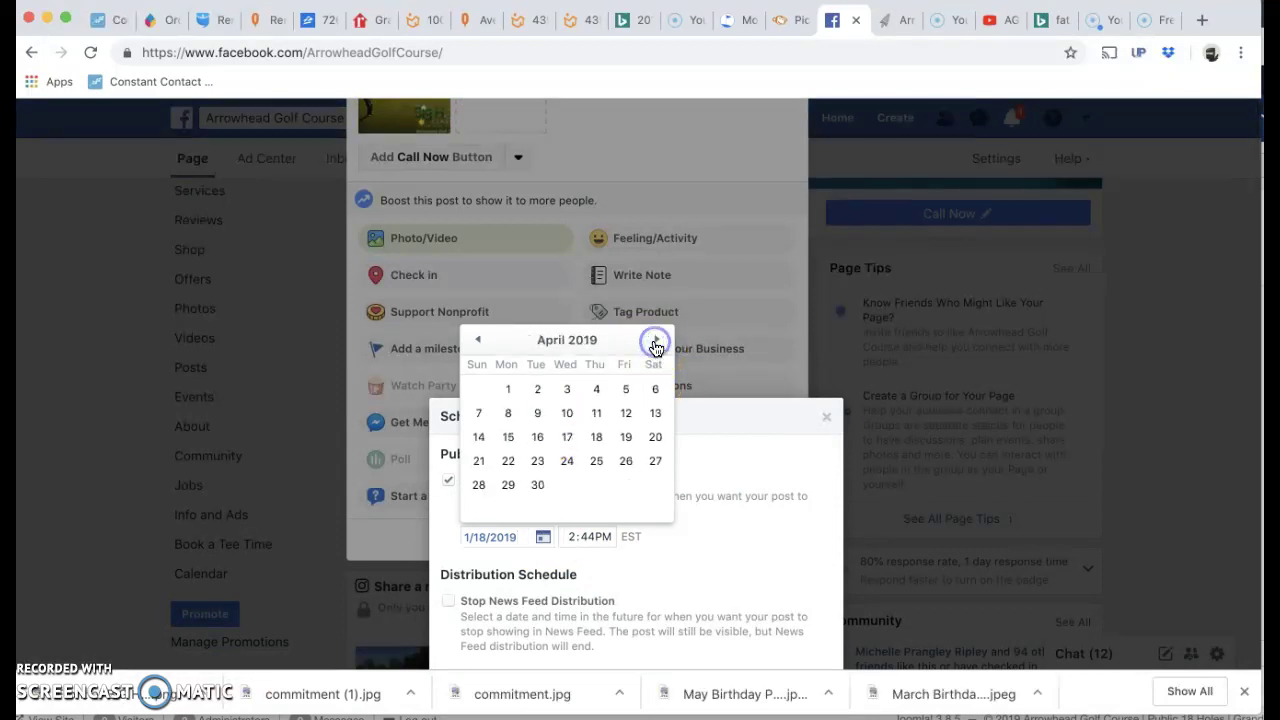
click(475, 339)
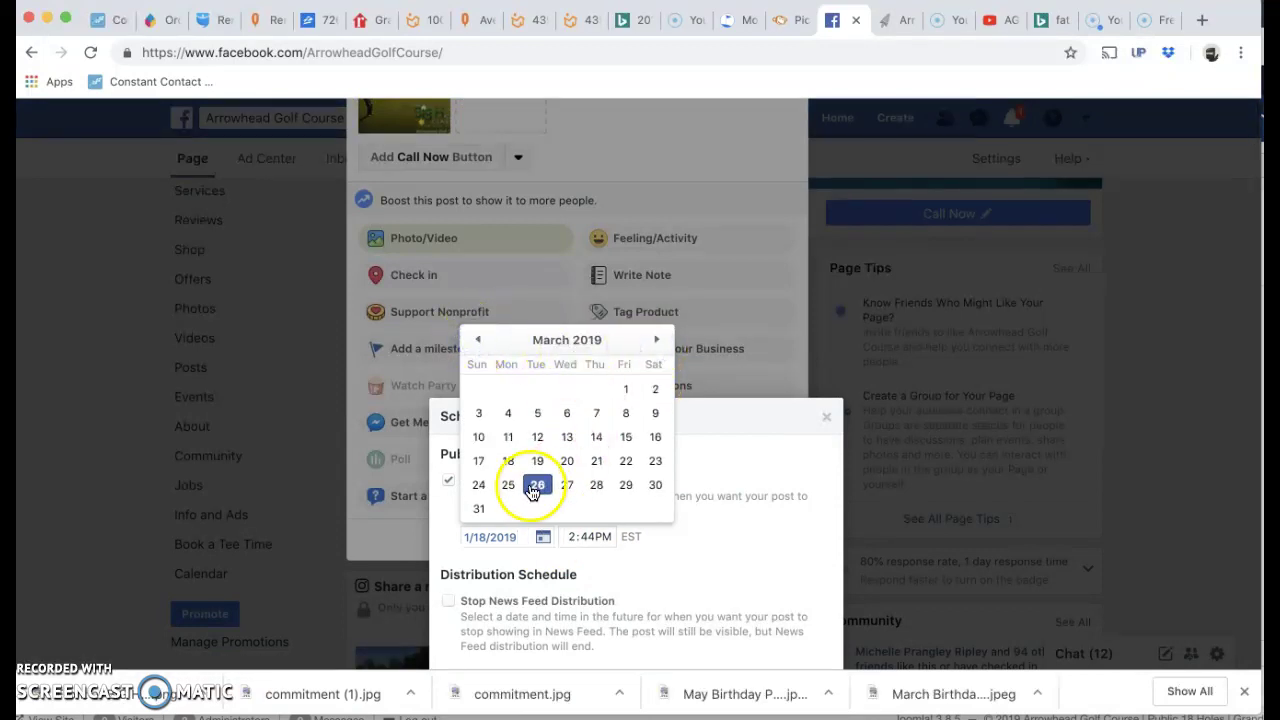
click(596, 485)
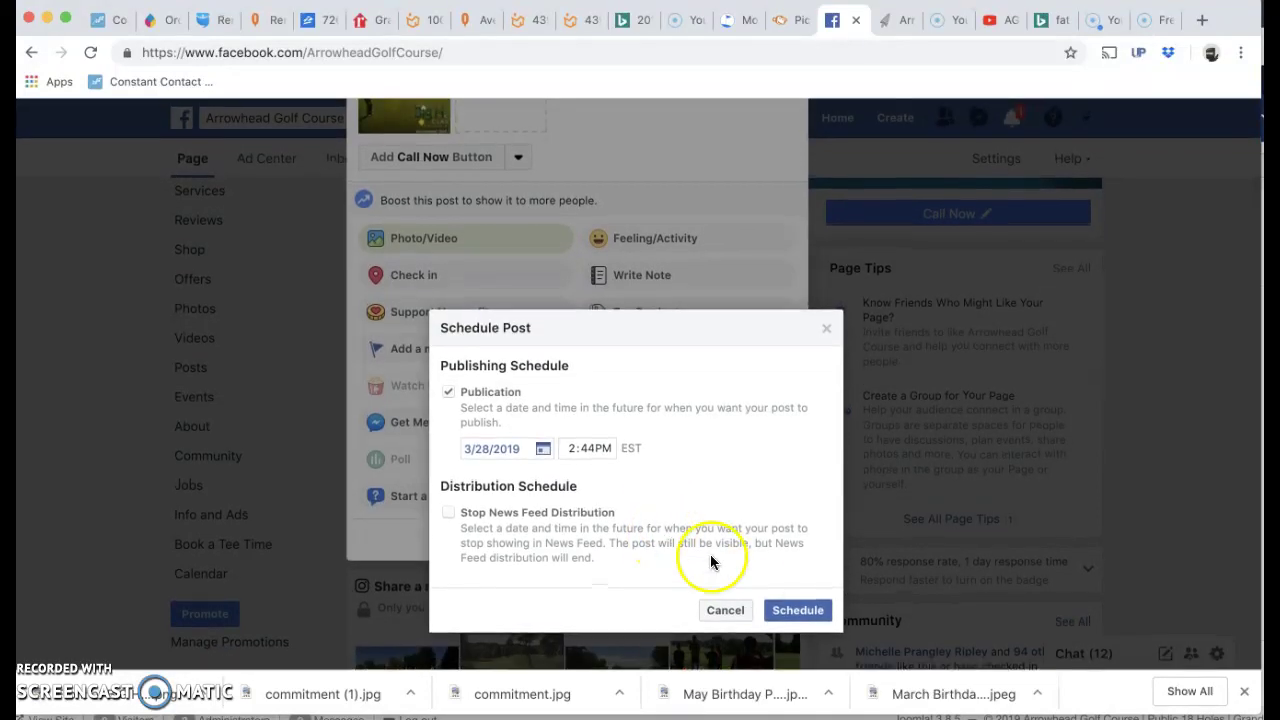
click(797, 618)
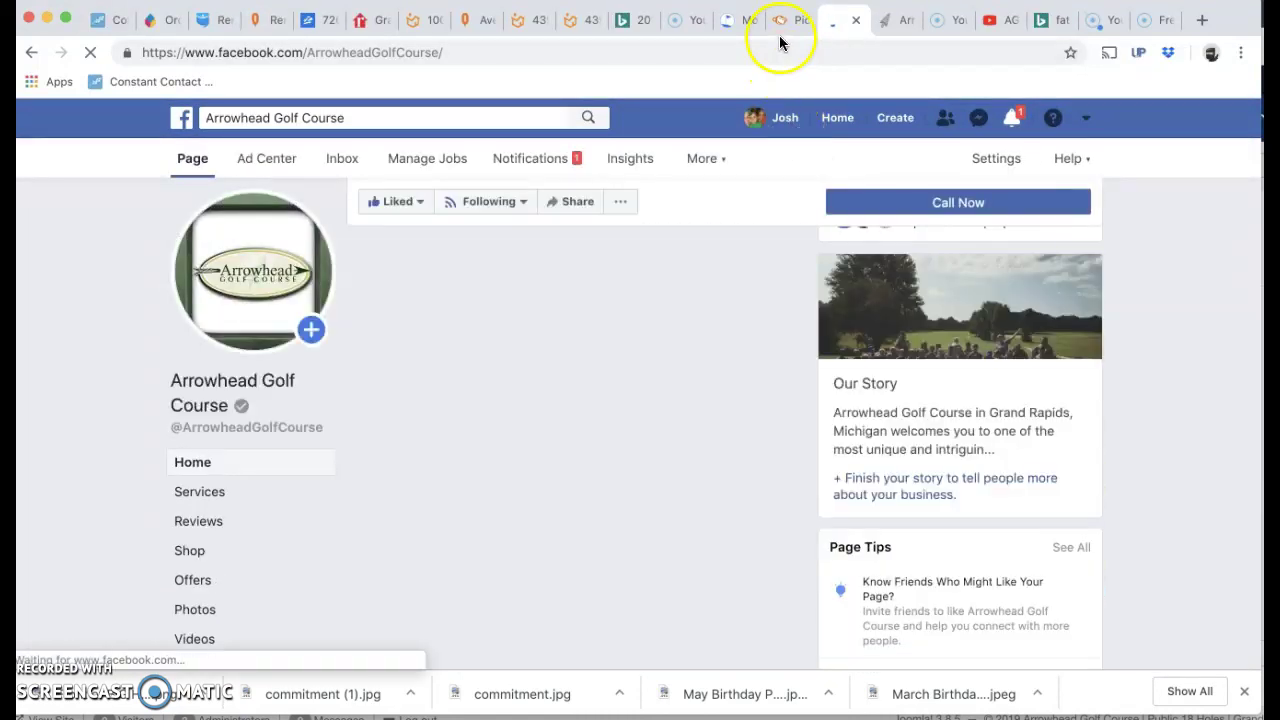
Step: Switch to PicMonkey and browse the tournament images in the Tournaments collection
click(780, 28)
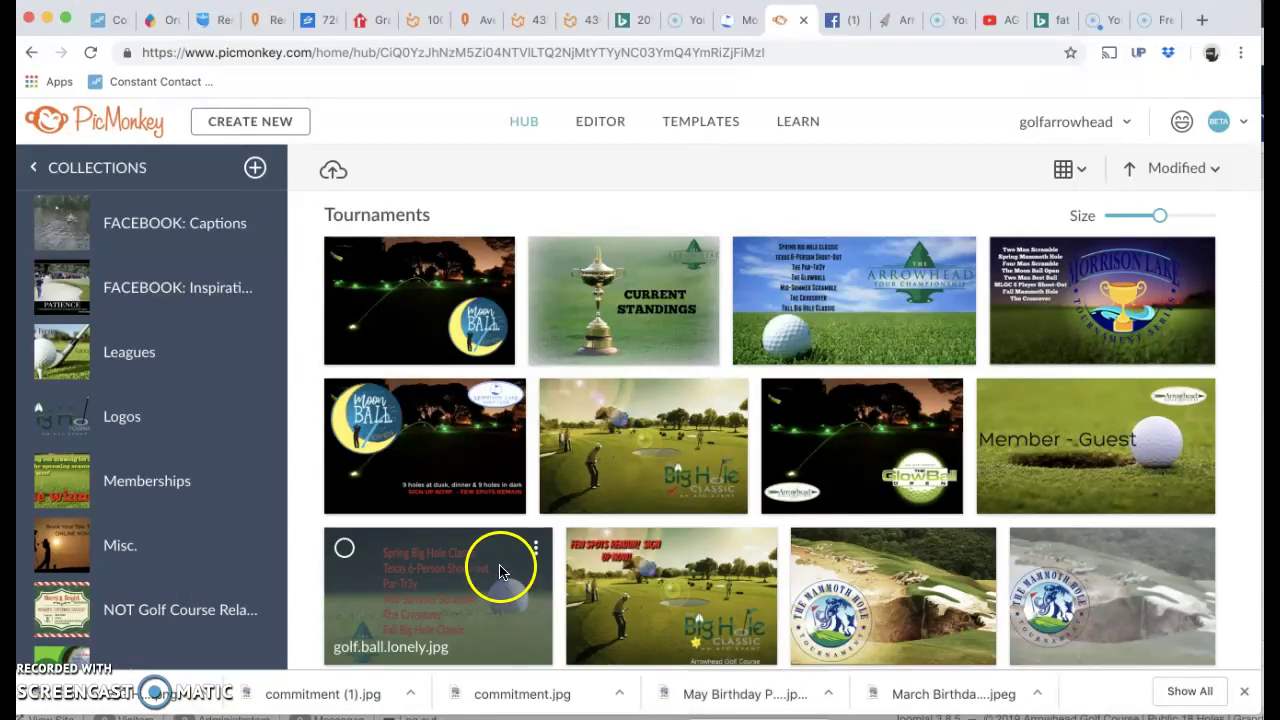
scroll(572, 428, down, 1)
scroll(600, 528, down, 3)
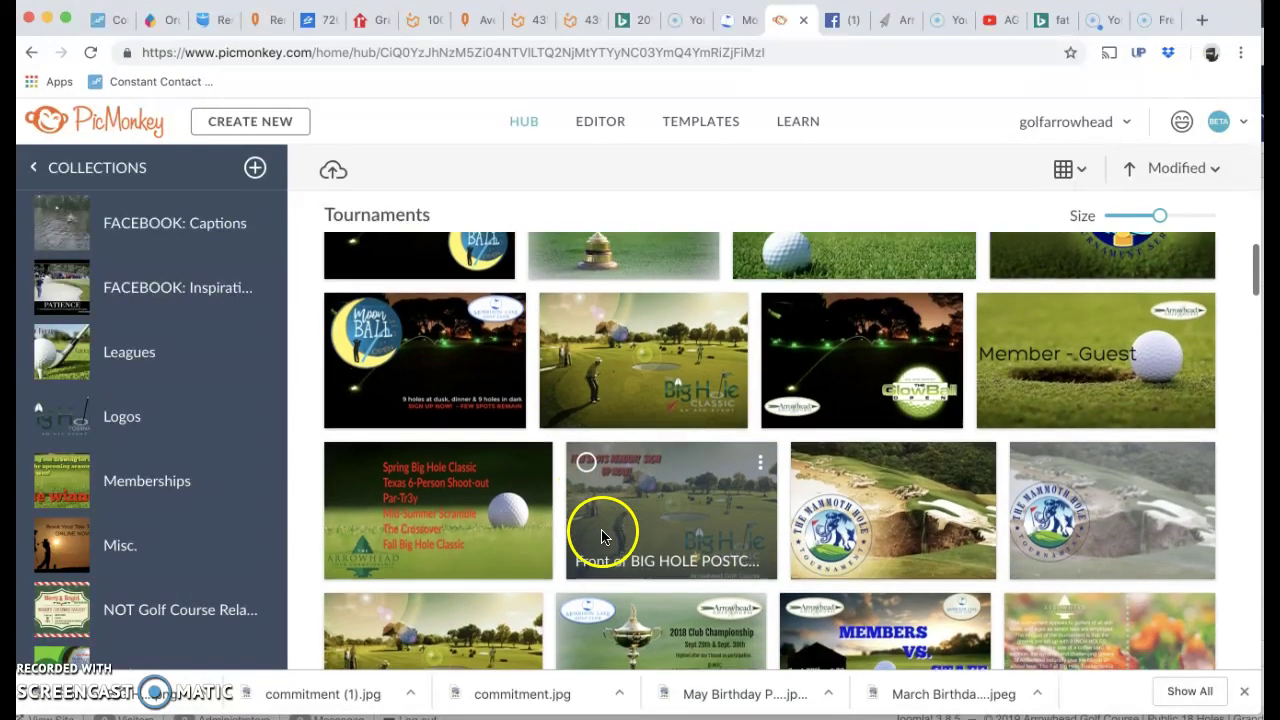